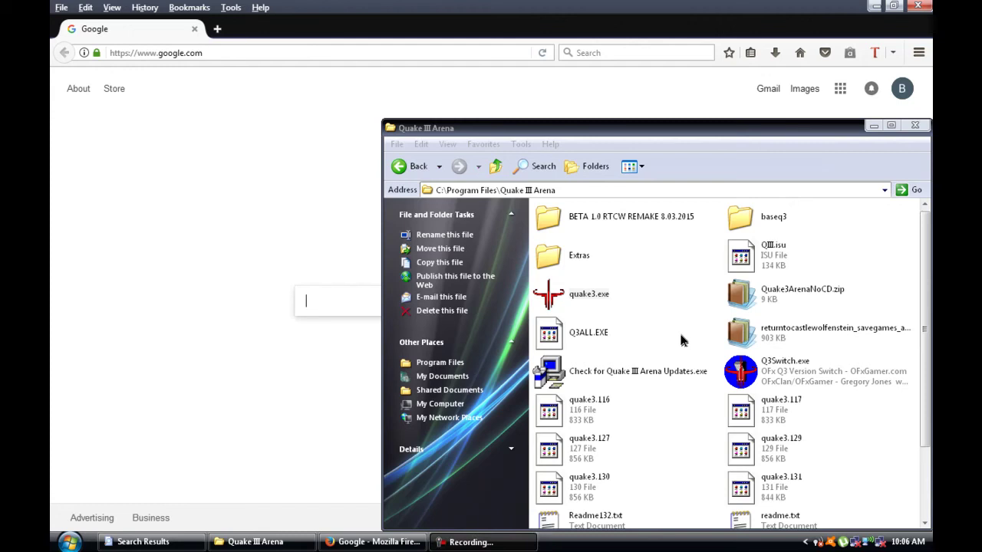
Maximize the Quake III Arena folder, run Q3Switch.exe, and launch the game as version 1.32
left_click(891, 129)
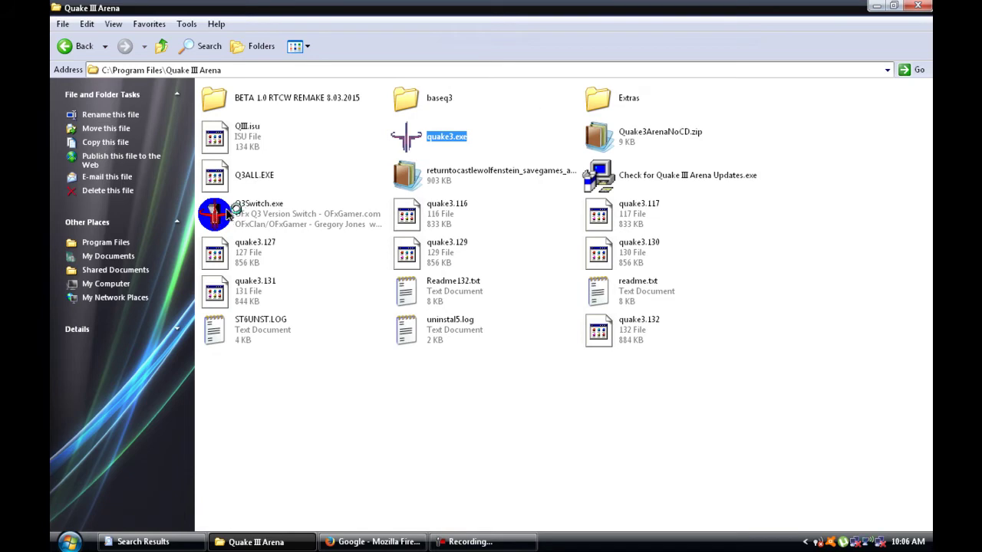
left_click(218, 215)
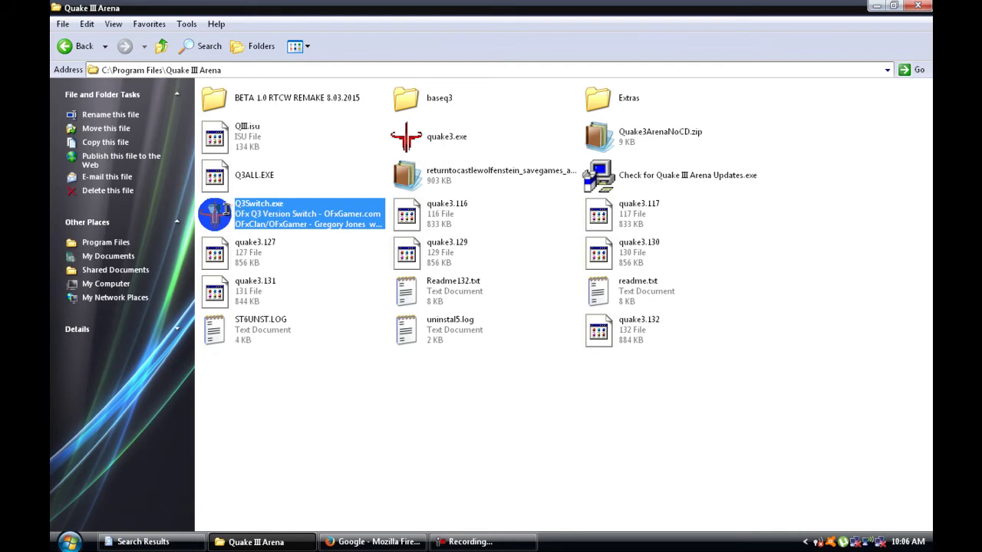
double_click(225, 215)
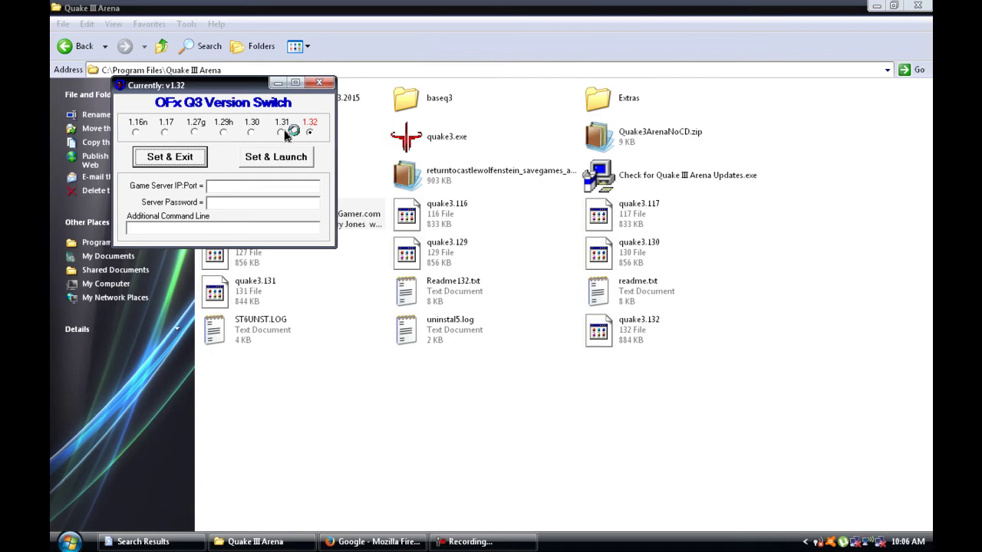
left_click(284, 157)
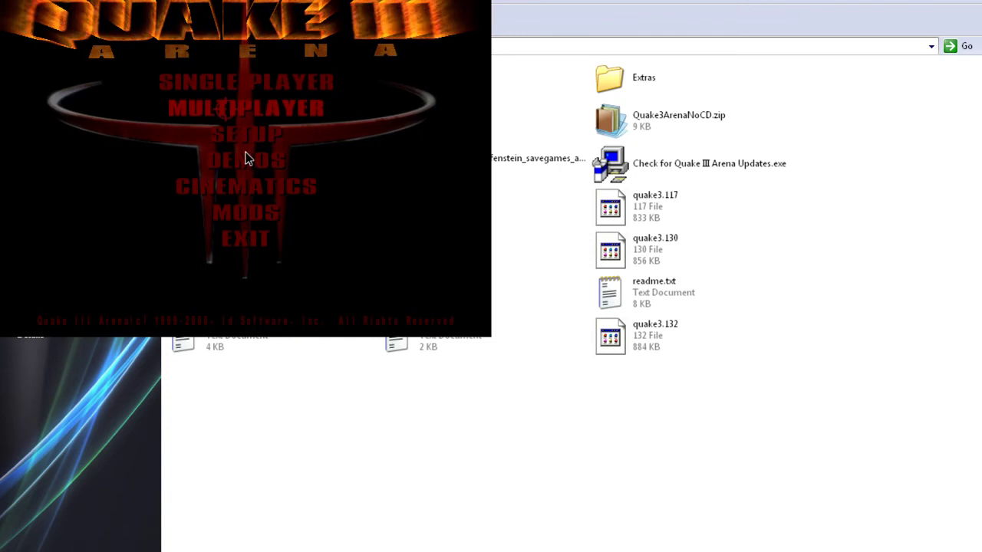
Start creating a multiplayer server on map Q3DM1, cycling through the game types back to Free For All
left_click(222, 112)
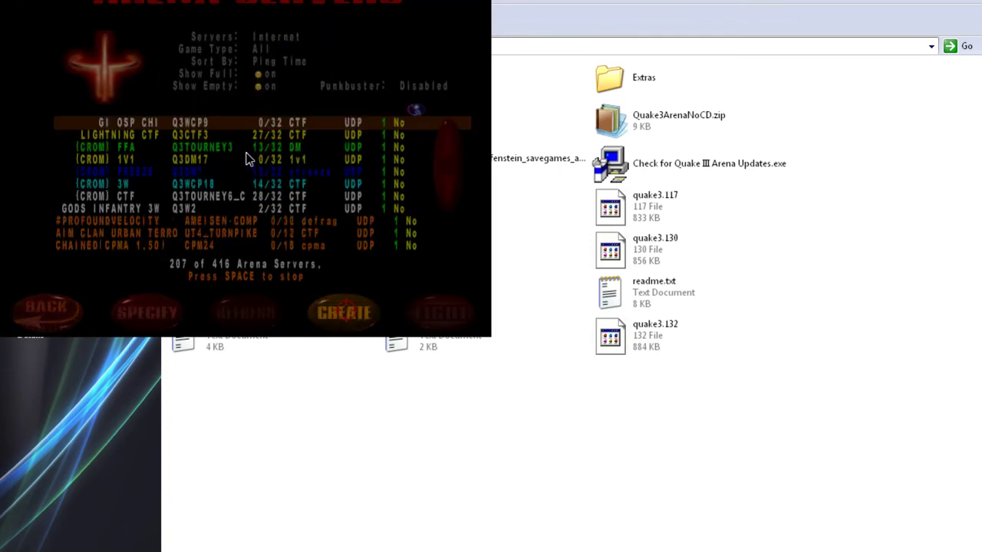
left_click(344, 308)
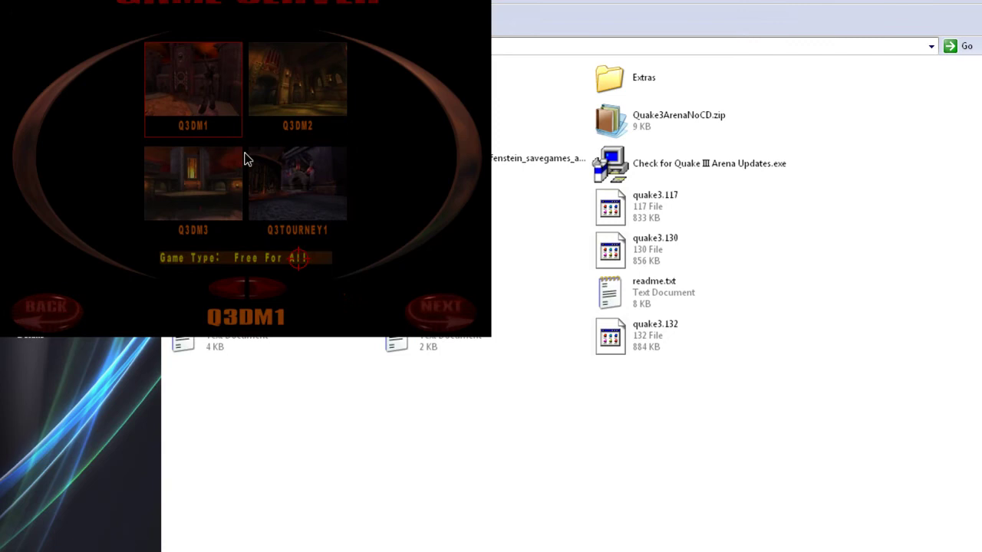
left_click(280, 261)
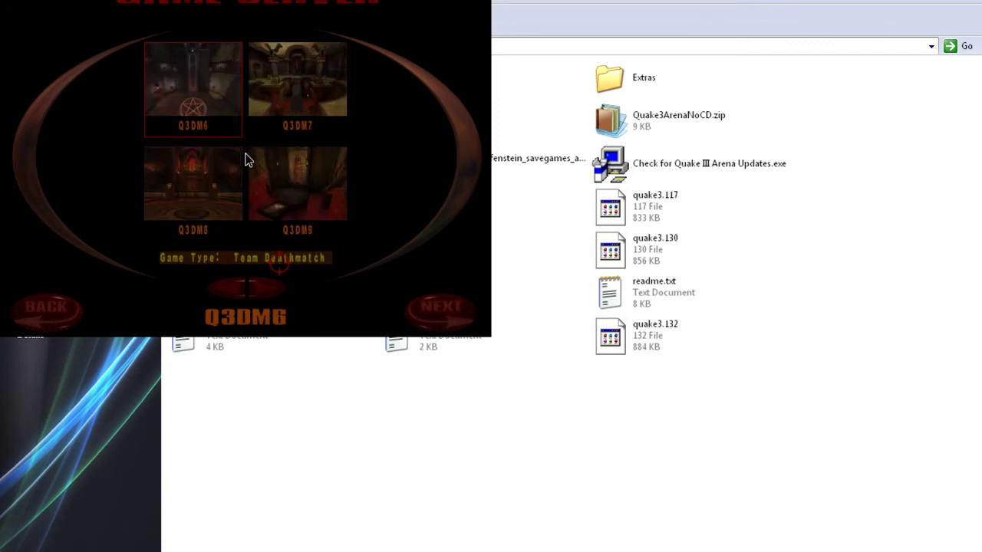
left_click(280, 261)
left_click(279, 261)
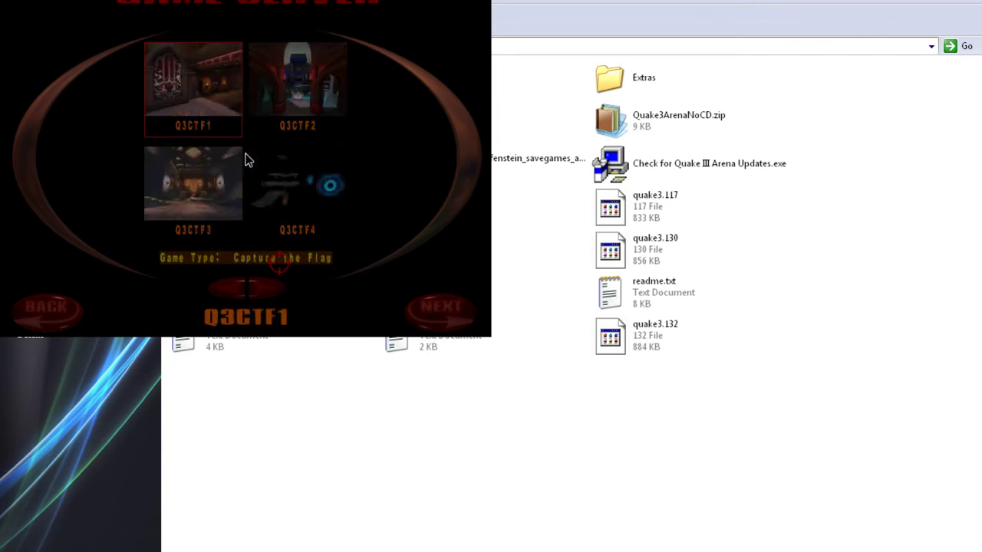
left_click(279, 260)
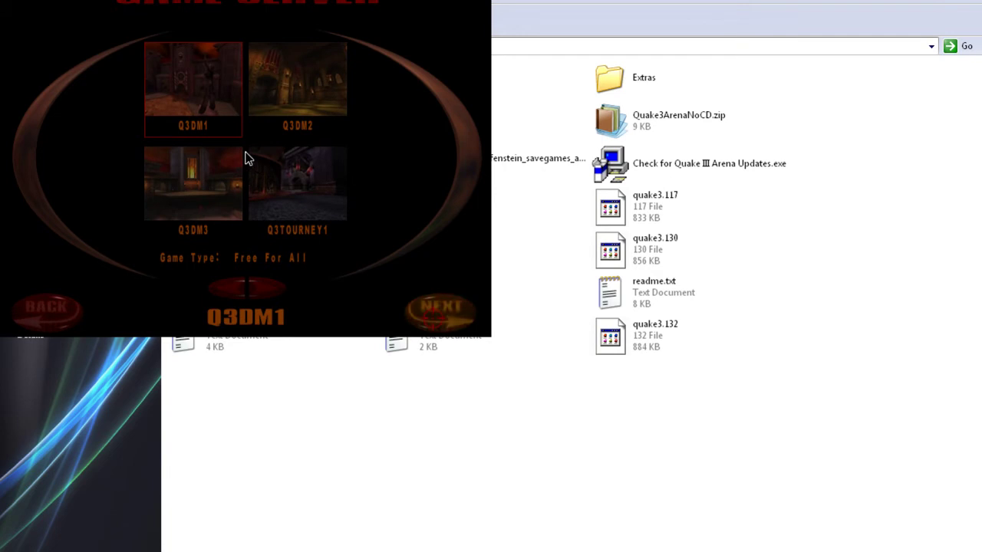
left_click(437, 321)
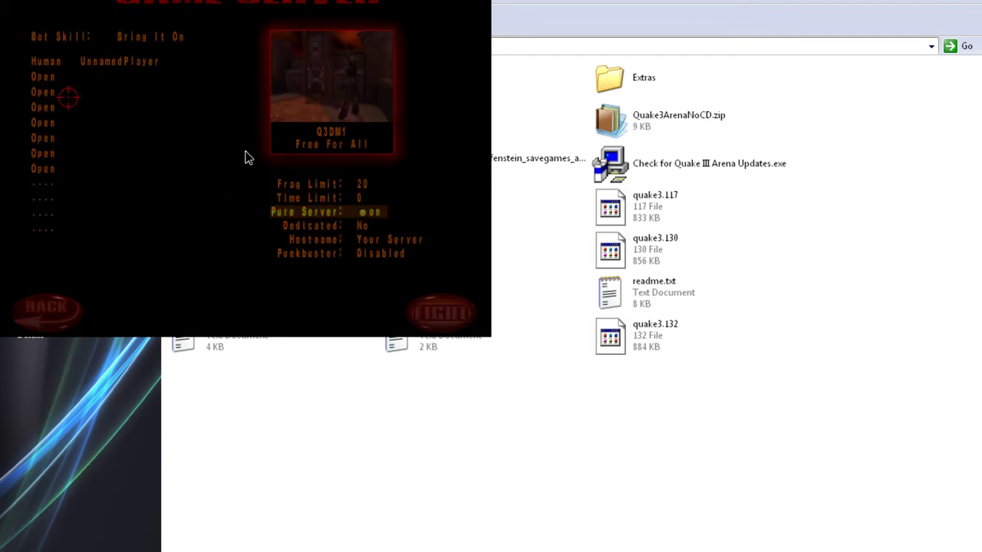
Cycle the player slot types, assign the bot Ranger to the second slot, and start the match
left_click(43, 77)
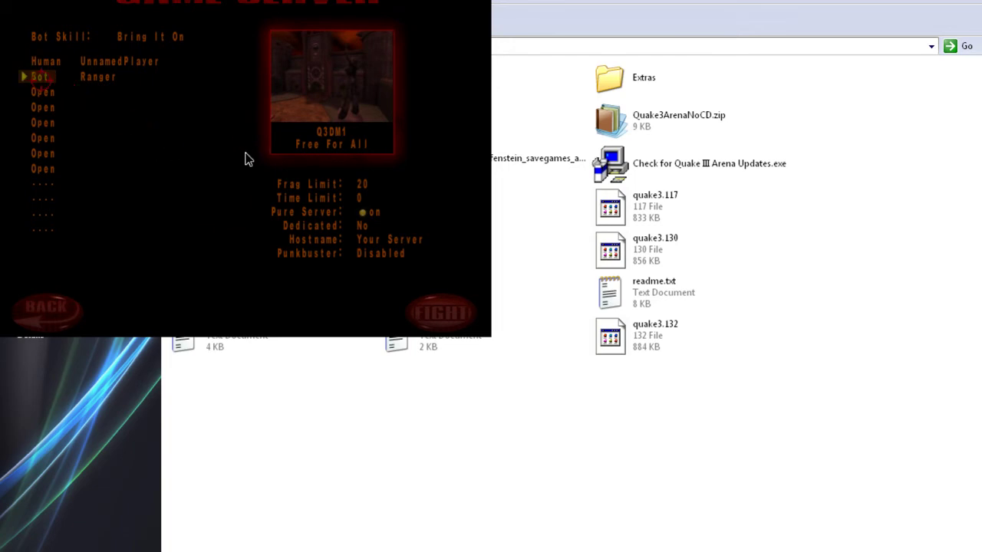
left_click(41, 76)
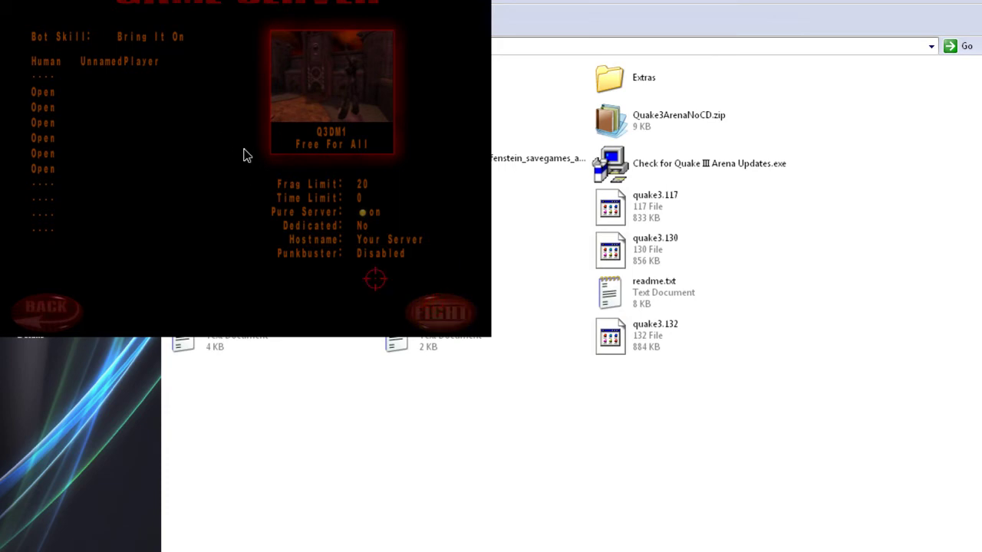
left_click(55, 92)
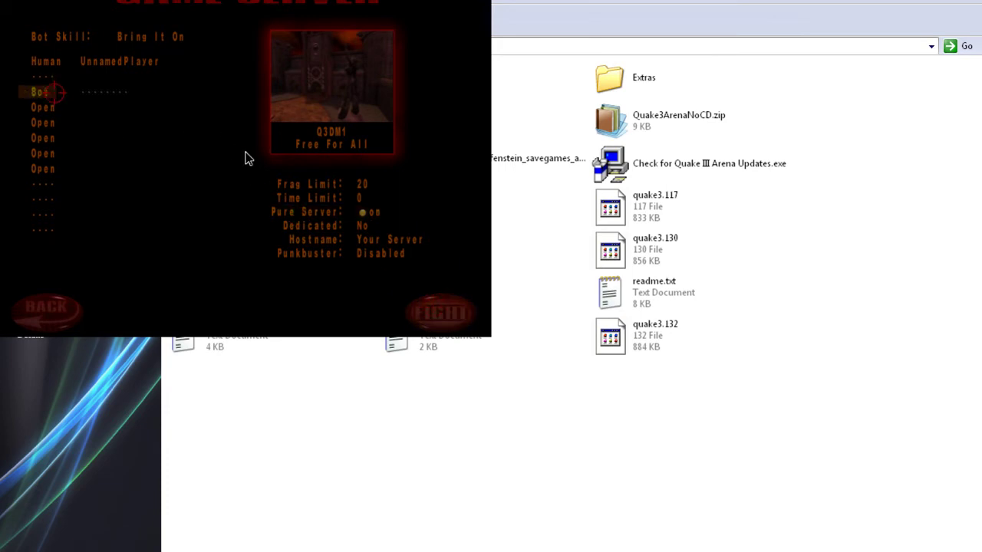
left_click(55, 92)
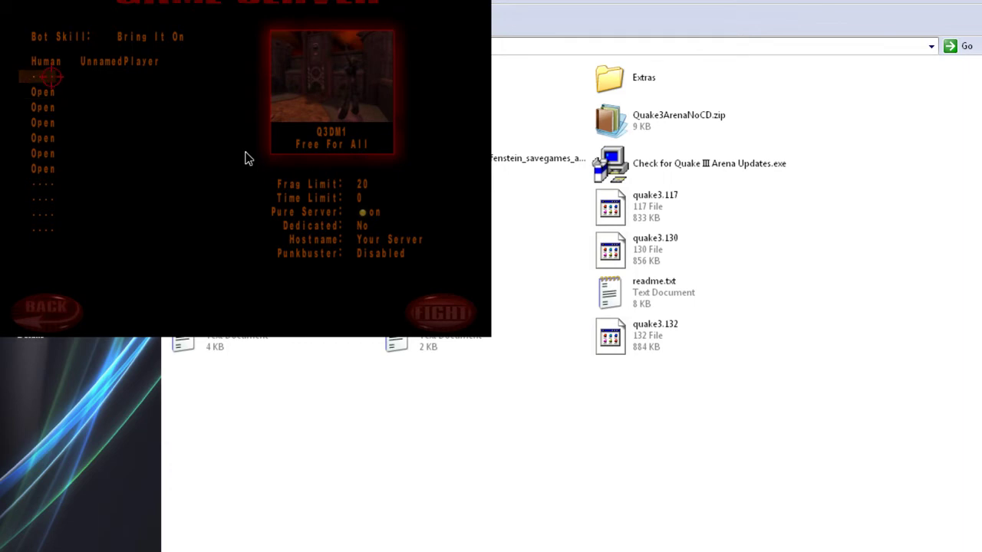
left_click(48, 75)
left_click(51, 76)
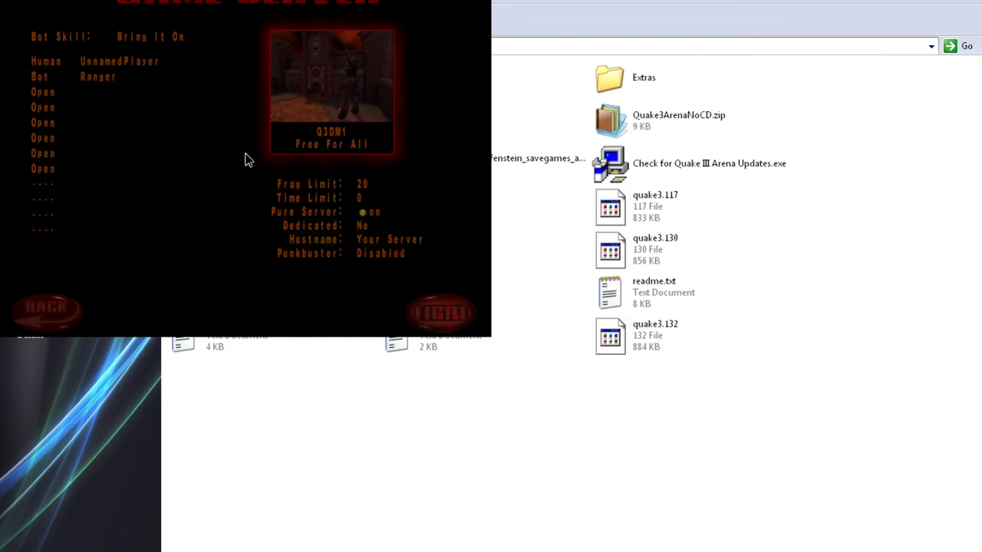
left_click(441, 312)
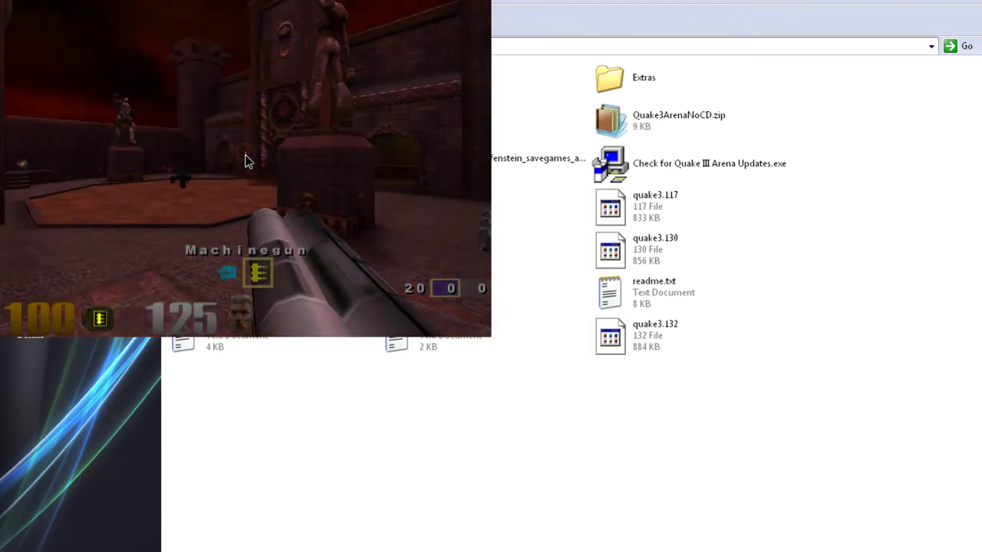
Fire a few machinegun shots in the arena, and exit the game
left_click(247, 161)
left_click(246, 160)
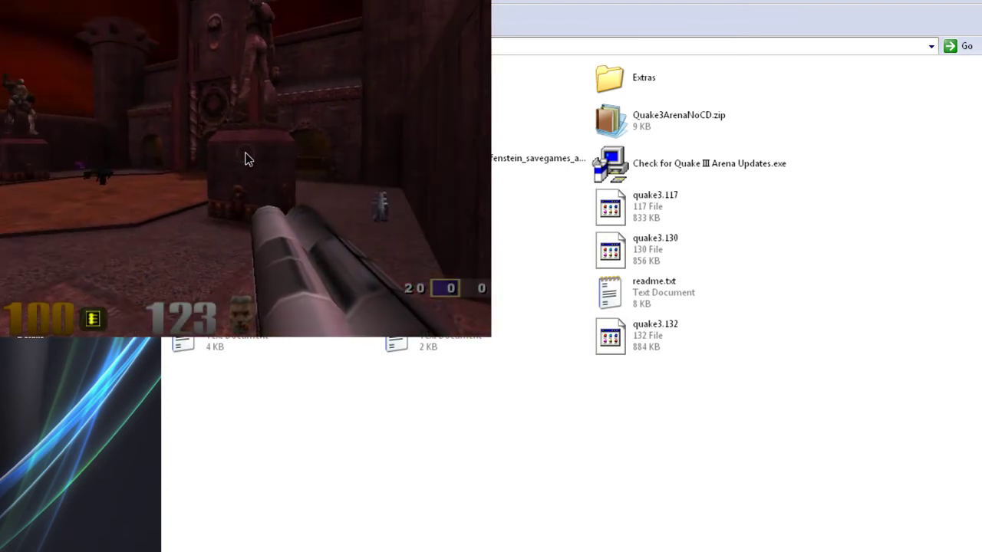
left_click(247, 159)
left_click(247, 160)
key("Escape")
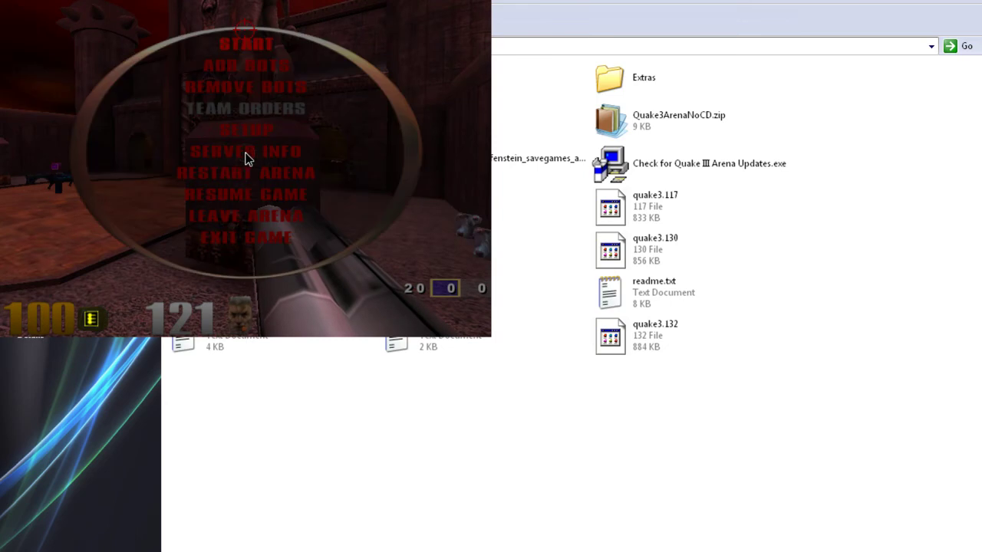
left_click(219, 232)
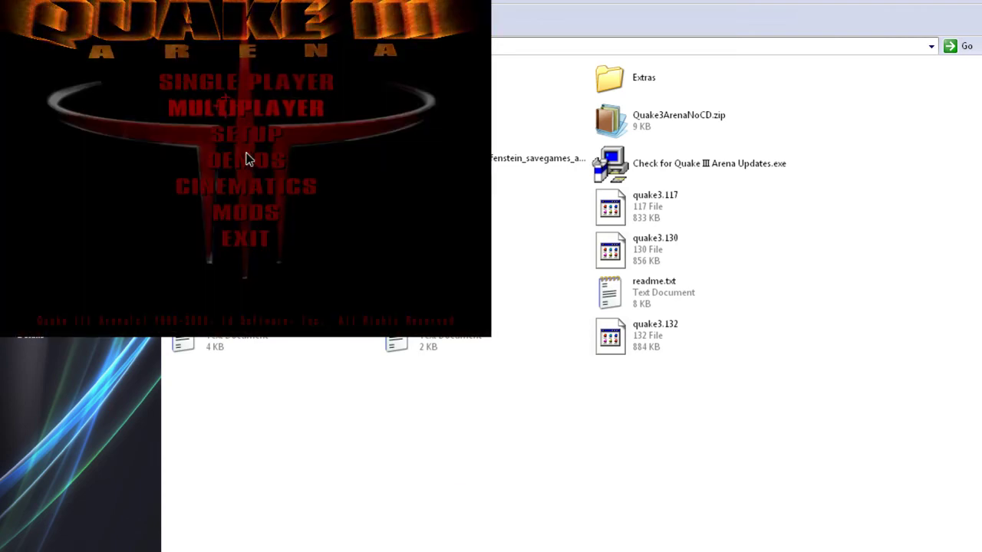
Create a dedicated multiplayer server with the Free For All game type on map Q3DM1
left_click(226, 105)
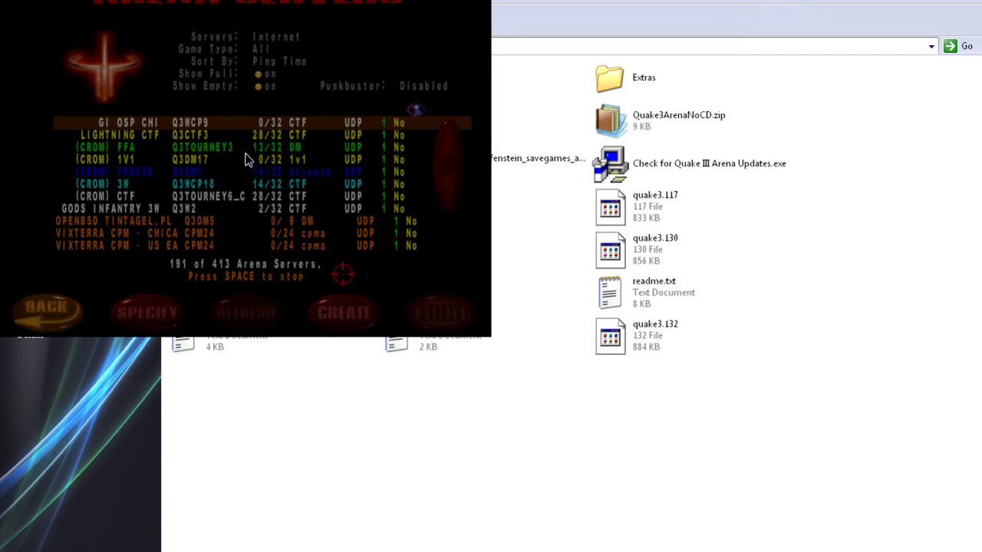
left_click(347, 315)
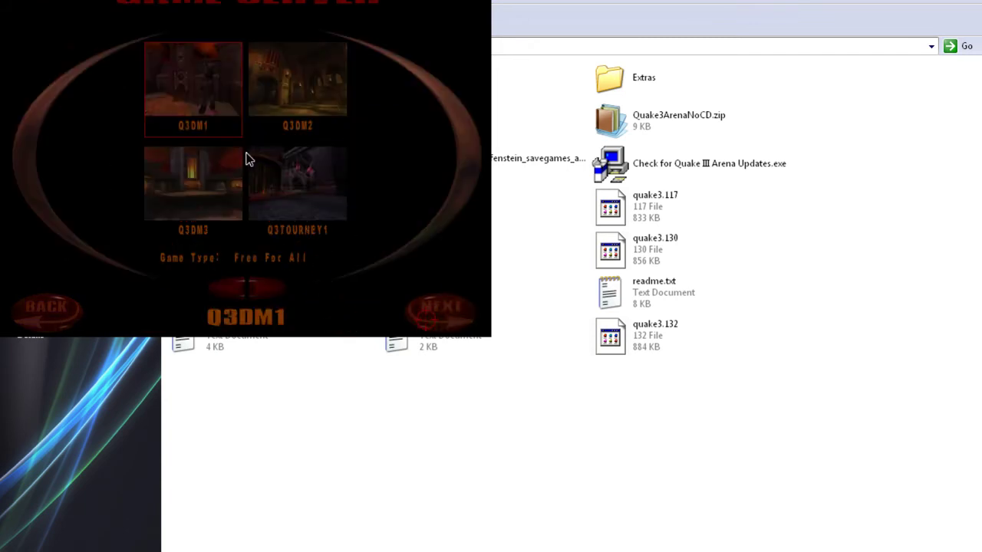
left_click(440, 310)
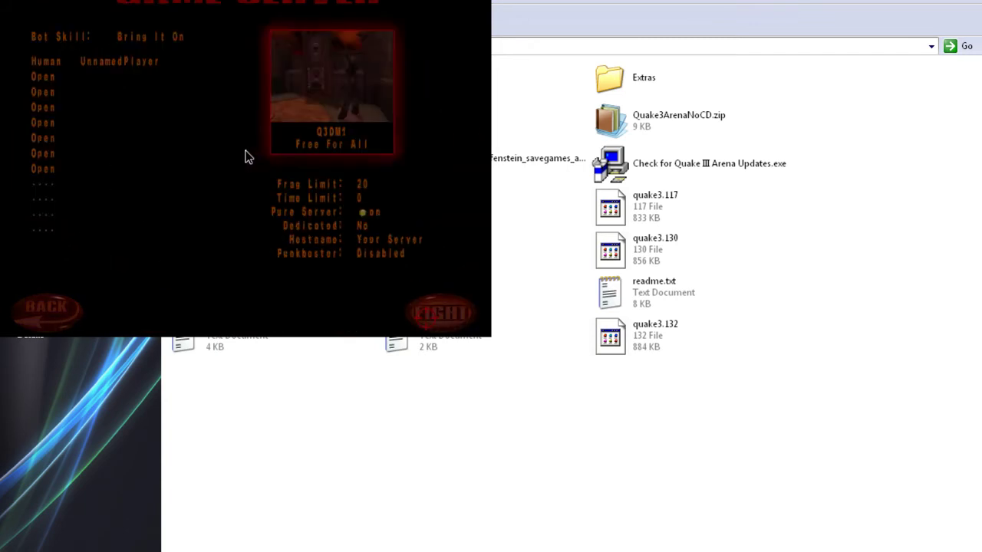
left_click(364, 225)
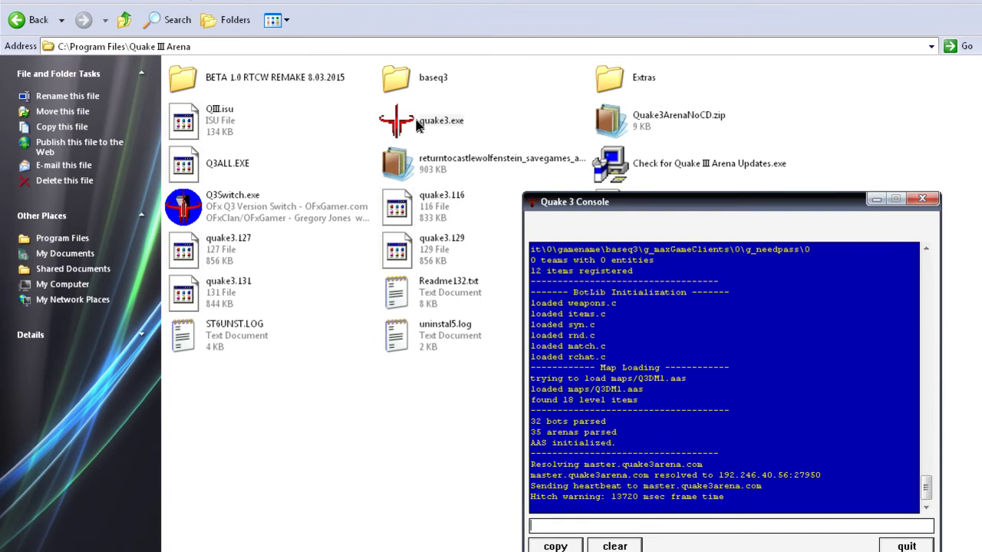
Launch quake3.exe alongside the running server console and open the multiplayer Internet server list
left_click(418, 127)
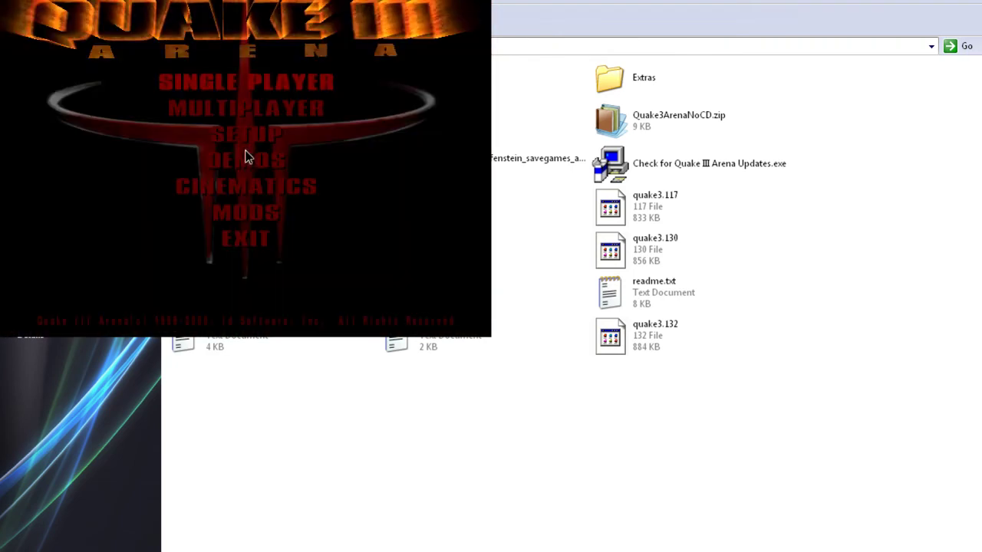
left_click(250, 159)
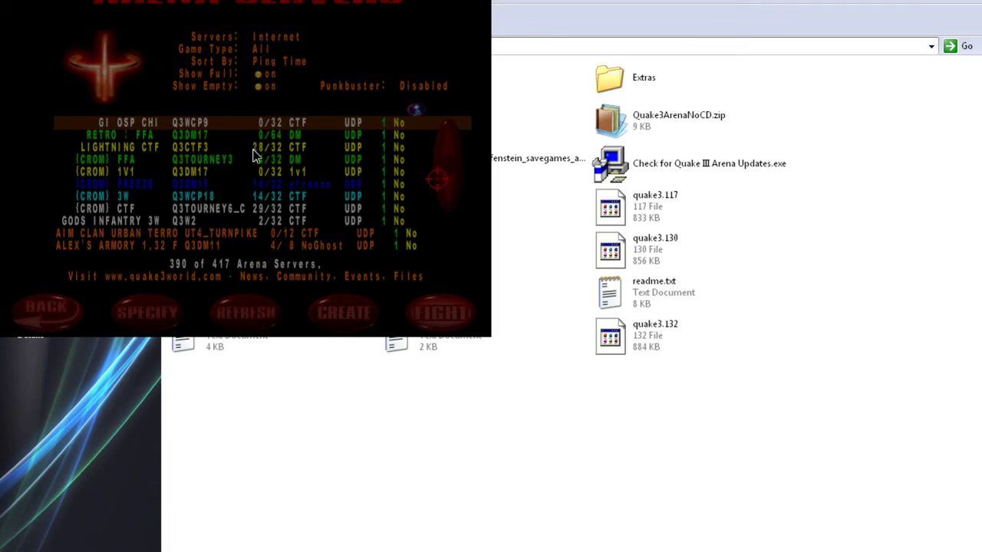
Look through the Internet arena servers, examining their names, maps, player slots, game types and pings
key("Down")
key("Down")
key("Down")
key("Down")
key("Down")
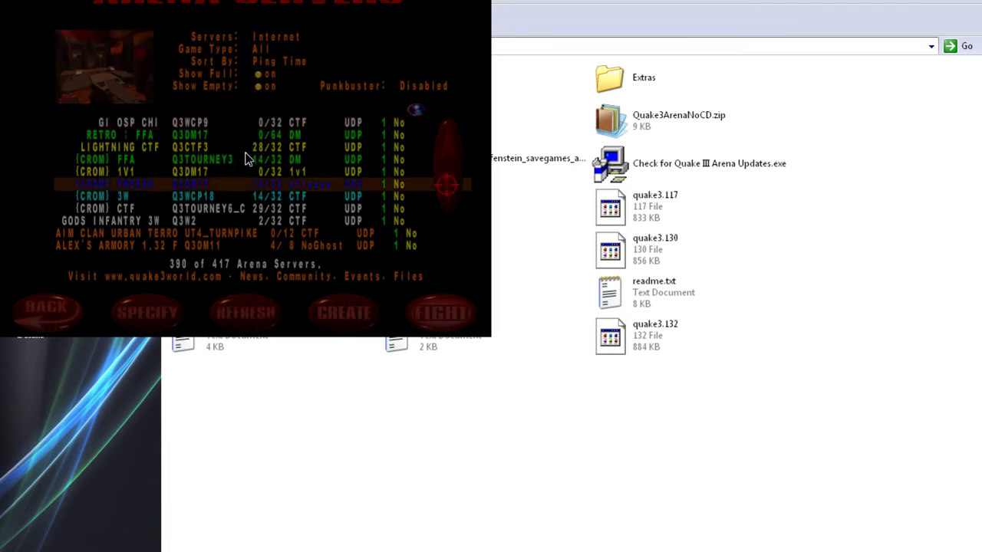
key("Down")
key("Down")
key("Down")
key("Down")
key("Down")
key("Down")
key("Down")
key("Down")
key("Down")
key("Down")
key("Down")
key("Down")
key("Down")
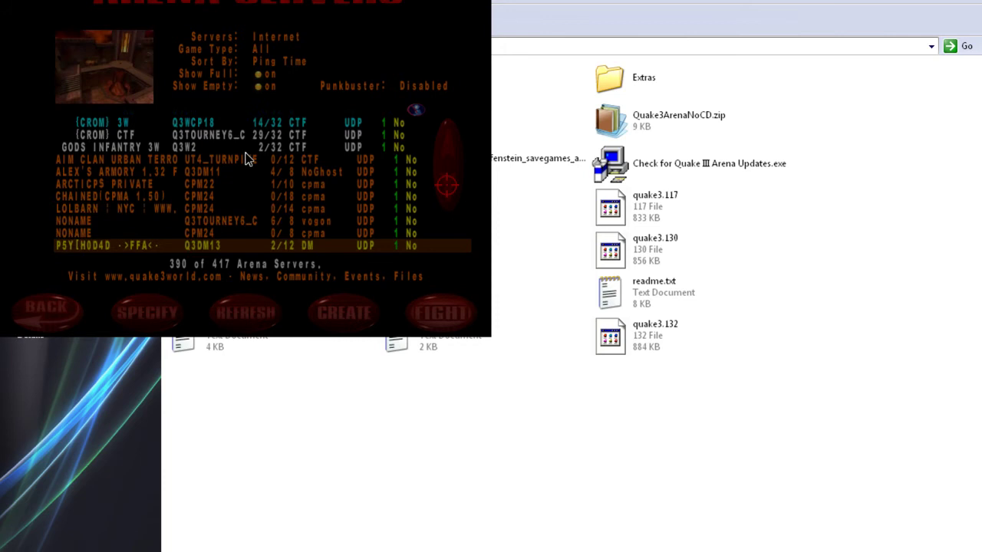
key("Up")
key("Up")
key("Up")
key("Up")
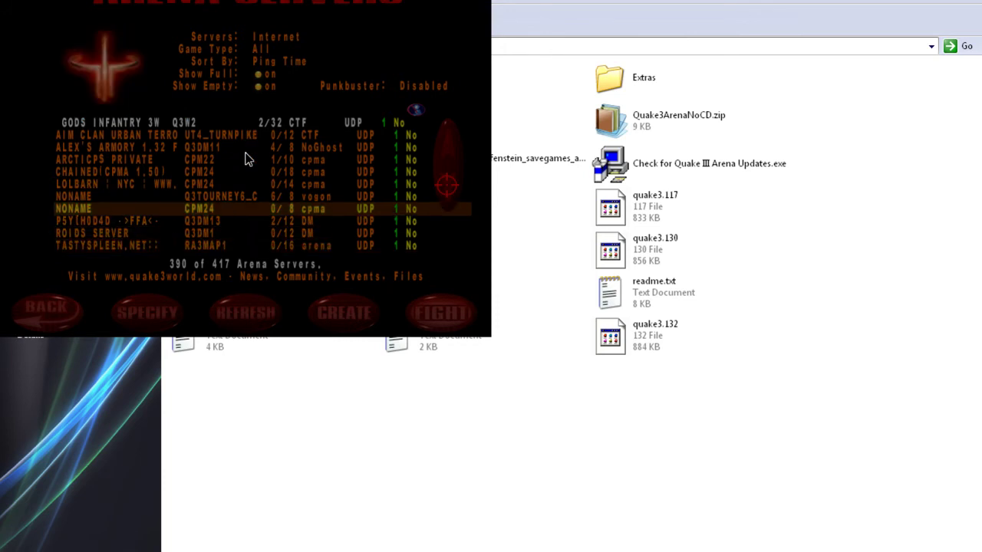
key("Down")
key("Down")
key("Down")
key("Down")
key("Down")
key("Down")
key("Down")
key("Down")
key("Down")
key("Down")
key("Down")
key("Down")
key("Down")
key("Down")
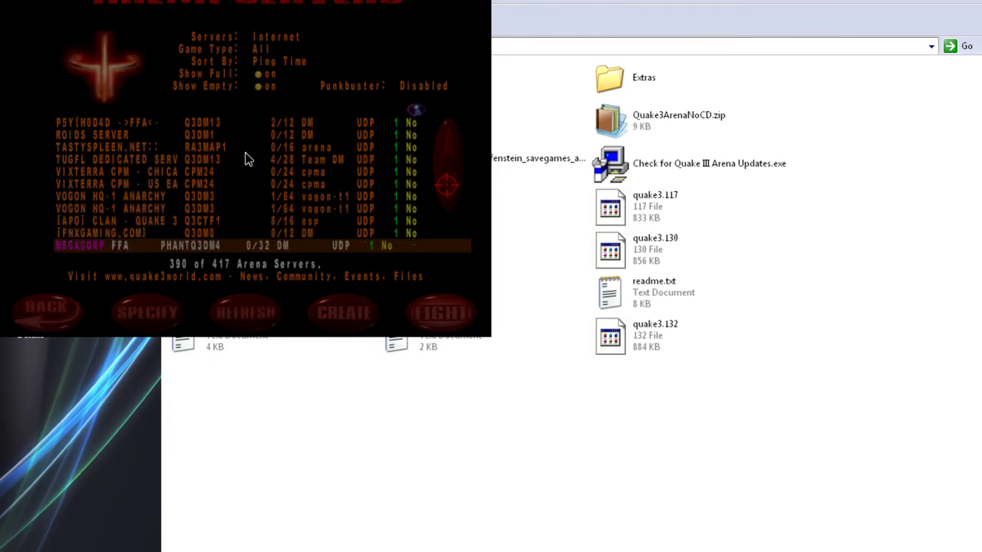
key("Down")
key("Down")
key("Down")
key("Down")
key("Down")
key("Down")
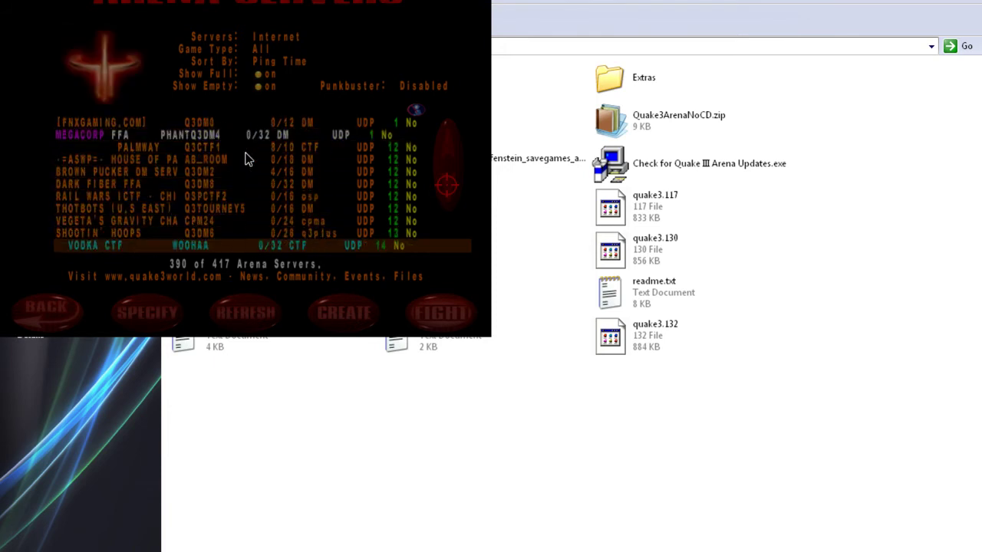
key("Up")
key("Up")
key("Up")
key("Up")
key("Up")
key("Up")
key("Up")
key("Up")
key("Up")
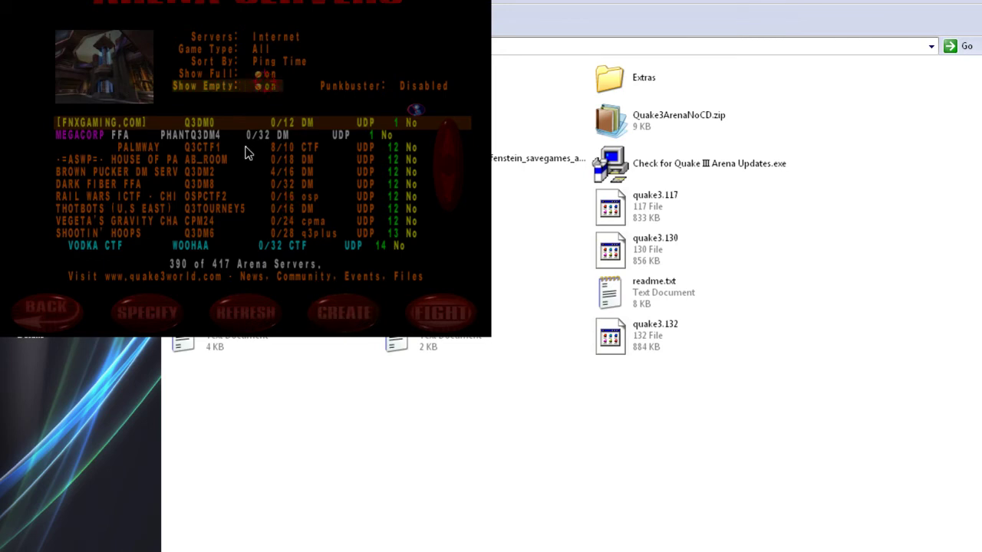
Set the server source to Local and join YOUR SERVER on map Q3DM1
left_click(266, 36)
left_click(267, 36)
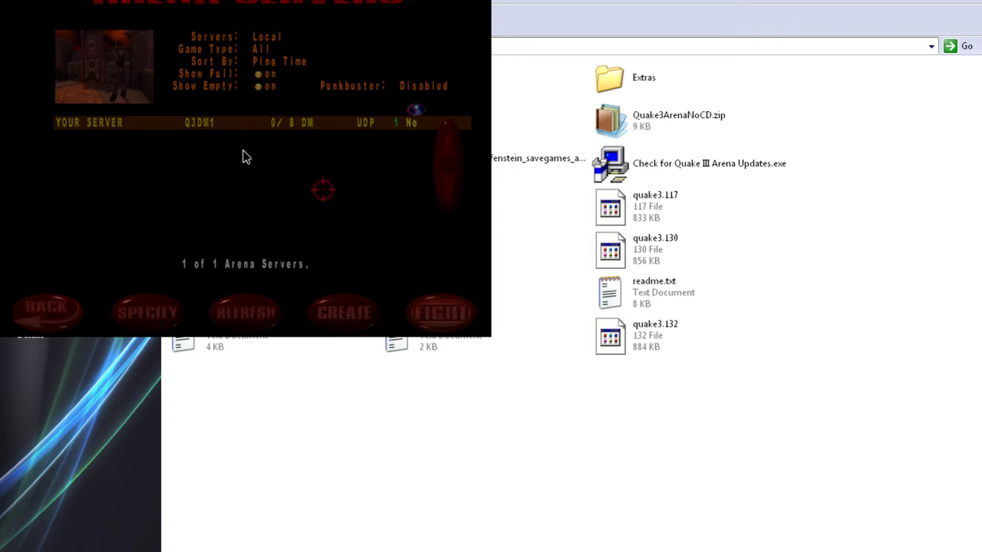
left_click(441, 312)
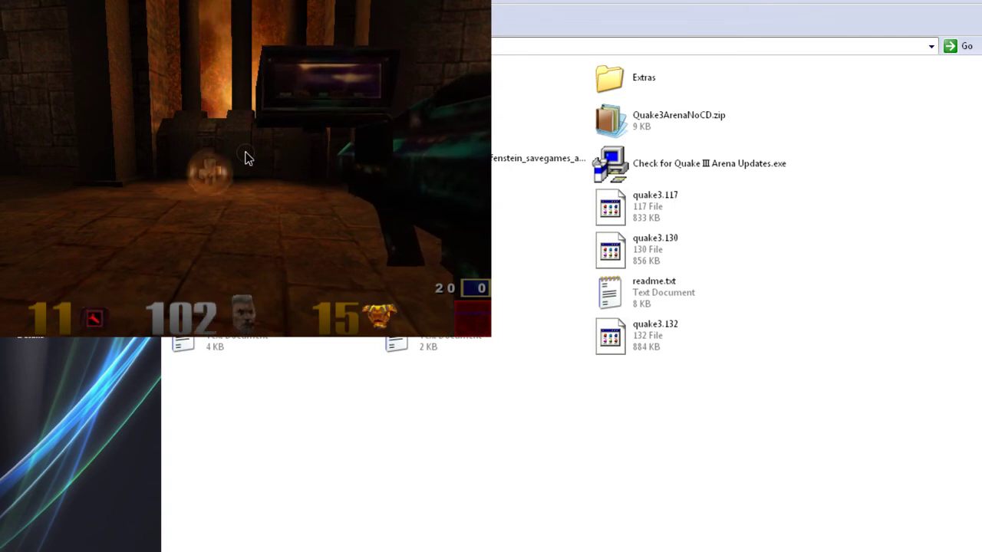
Leave the match on the local server by exiting the game
key("Escape")
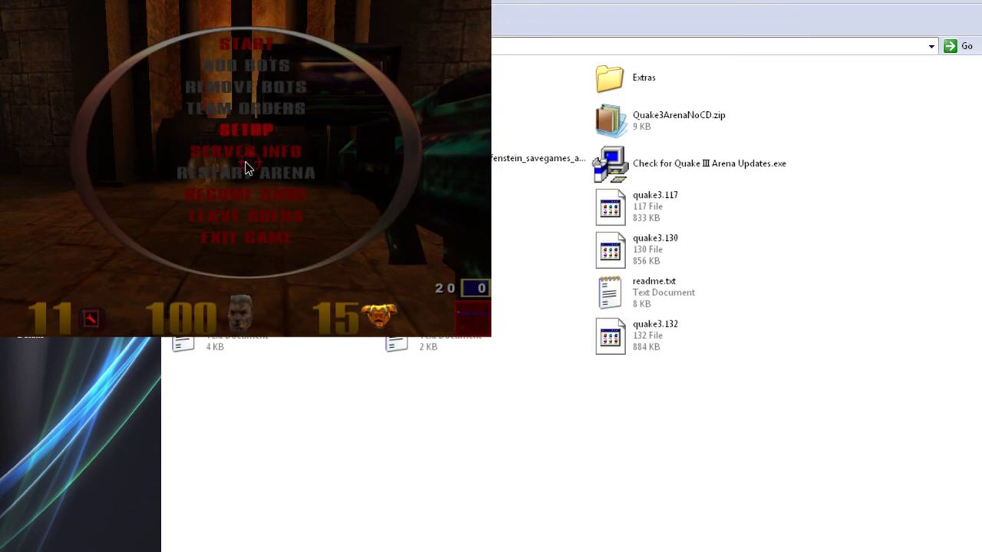
left_click(220, 238)
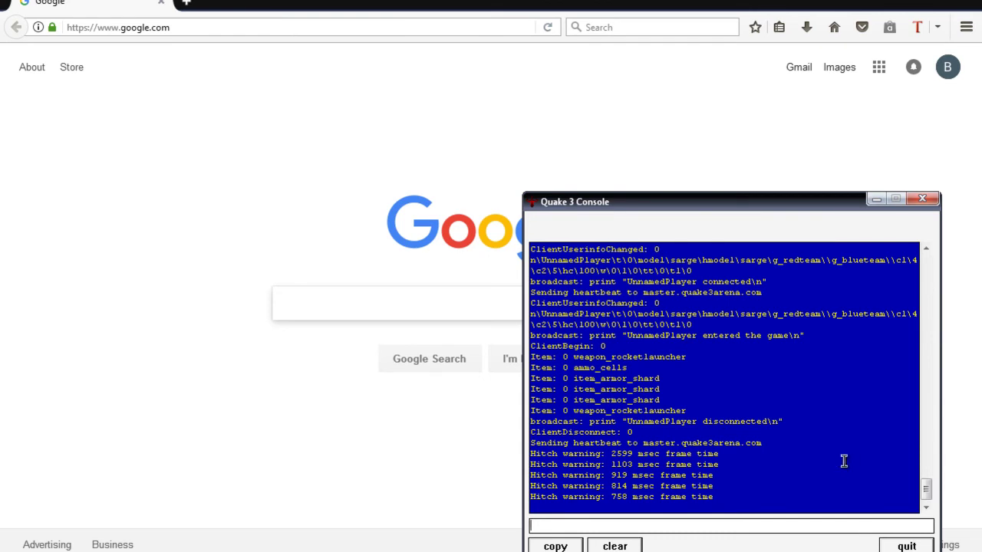
Switch to the web browser, open gametracker.com and go to its game server search page
left_click(262, 27)
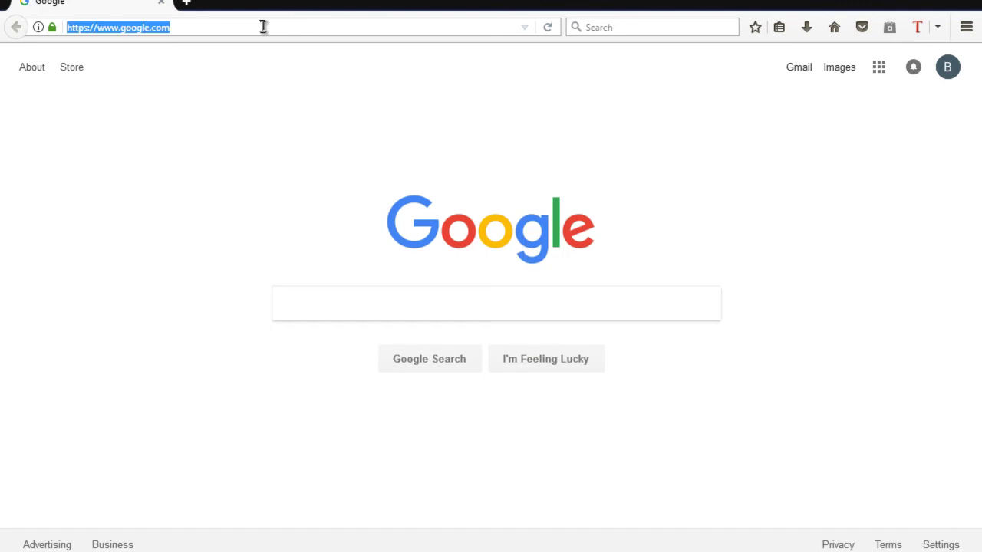
type("game")
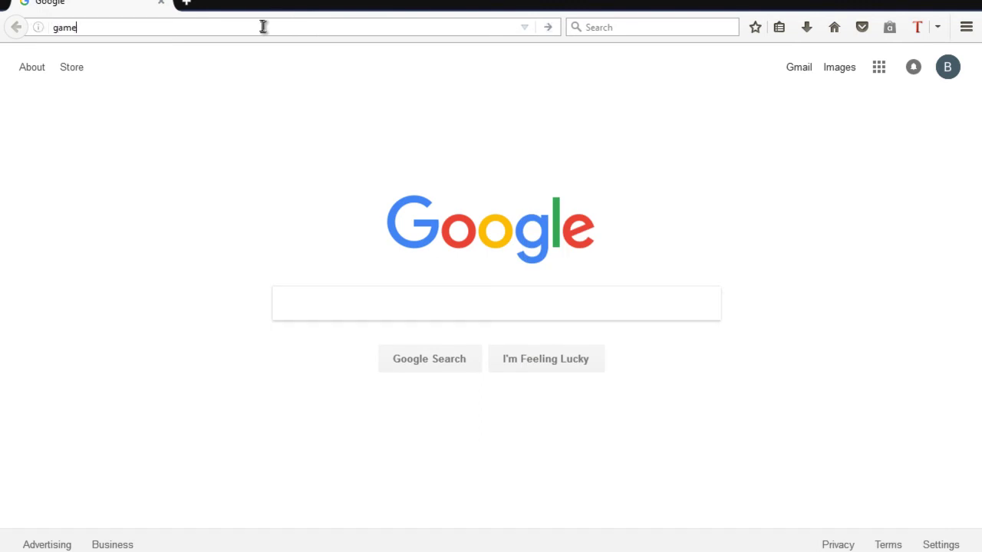
type("tracker.com")
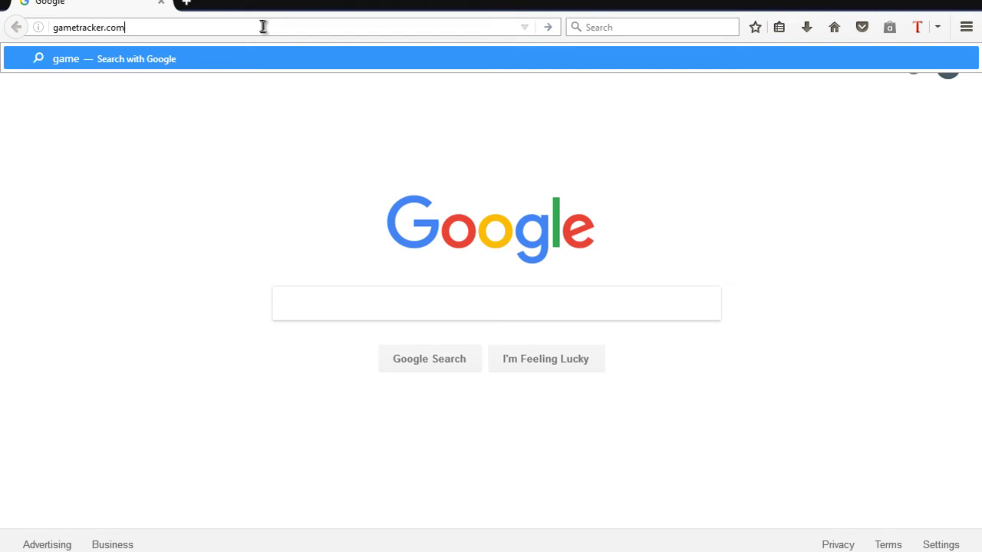
key("Return")
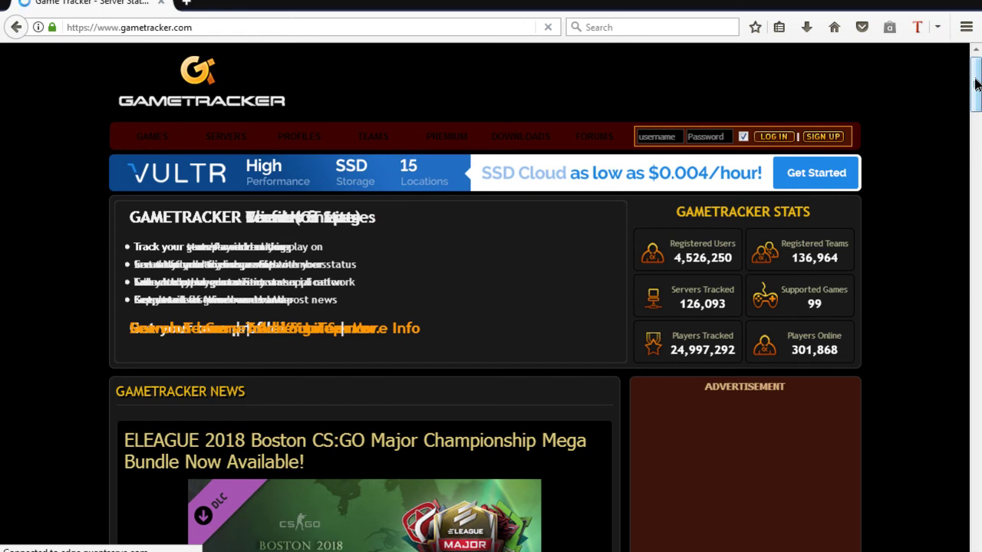
scroll(923, 149, "down", 1)
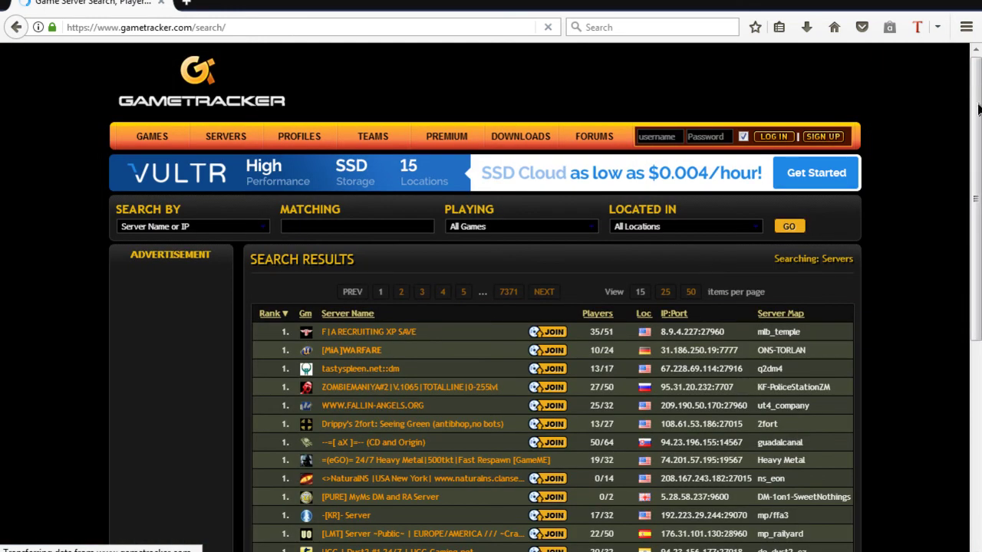
Search the GameTracker servers by name or IP for "quake 3" across all games and locations
left_click_drag(978, 110, 978, 116)
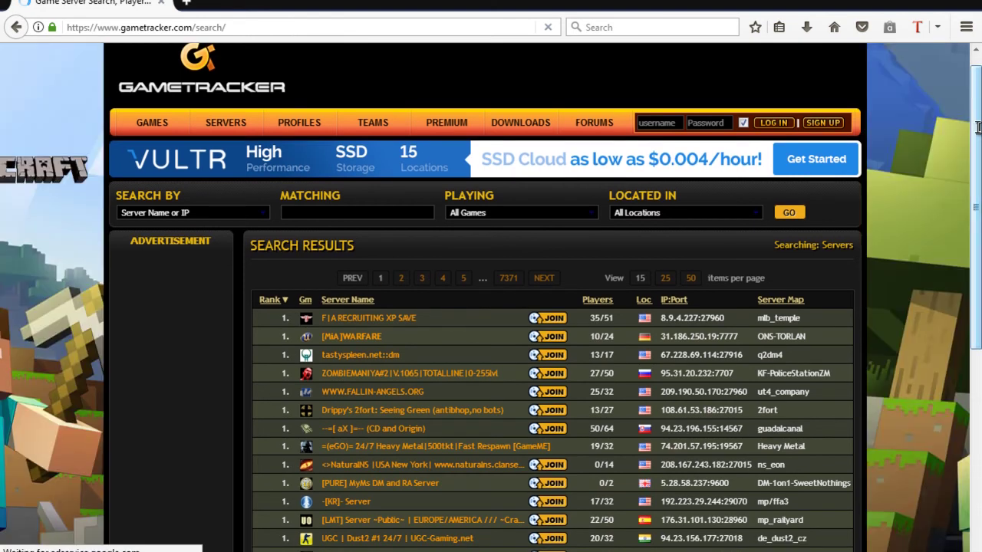
scroll(859, 115, "down", 1)
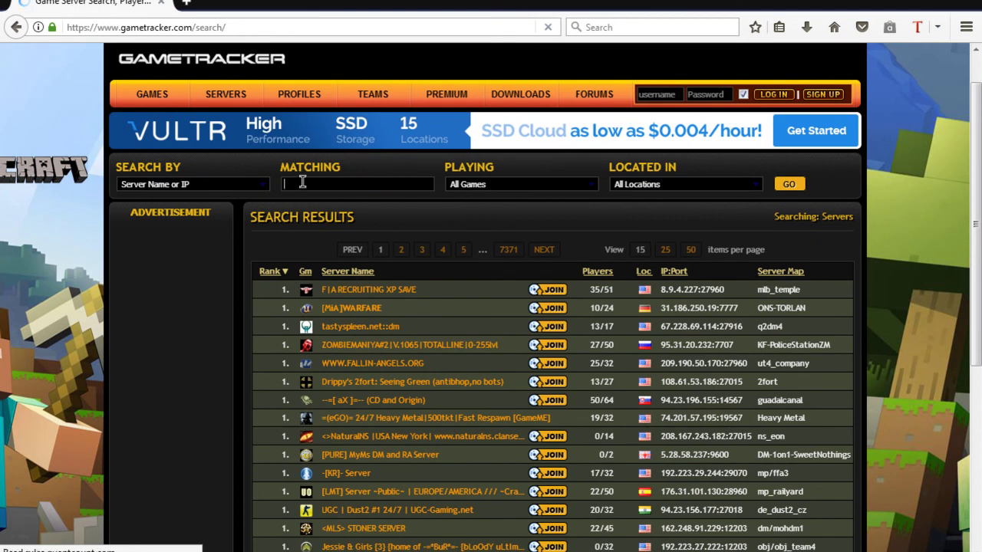
left_click(304, 184)
type("quake 3")
left_click(790, 186)
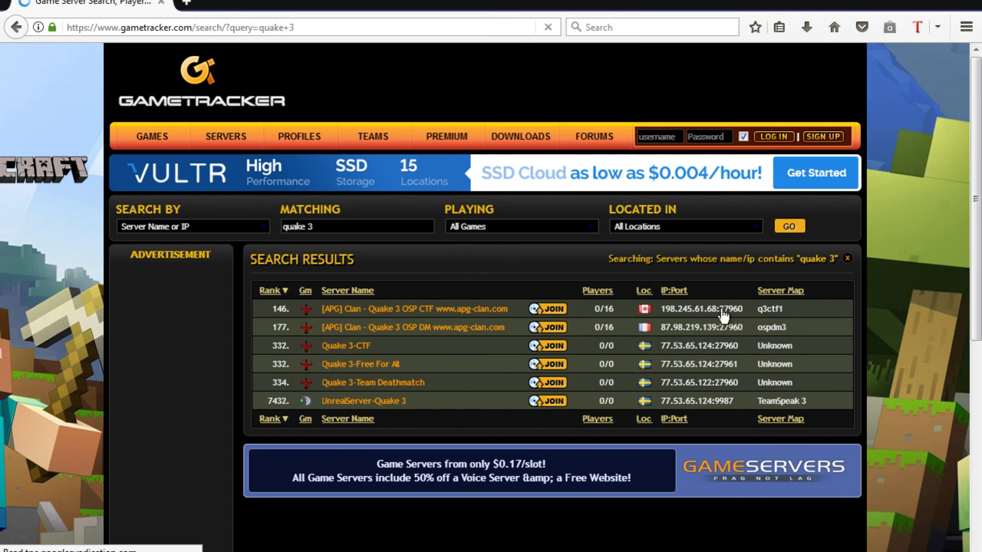
Open the [APG] Clan - Quake 3 OSP CTF server page and examine its address, port, current map, ranking and player stats
left_click(375, 315)
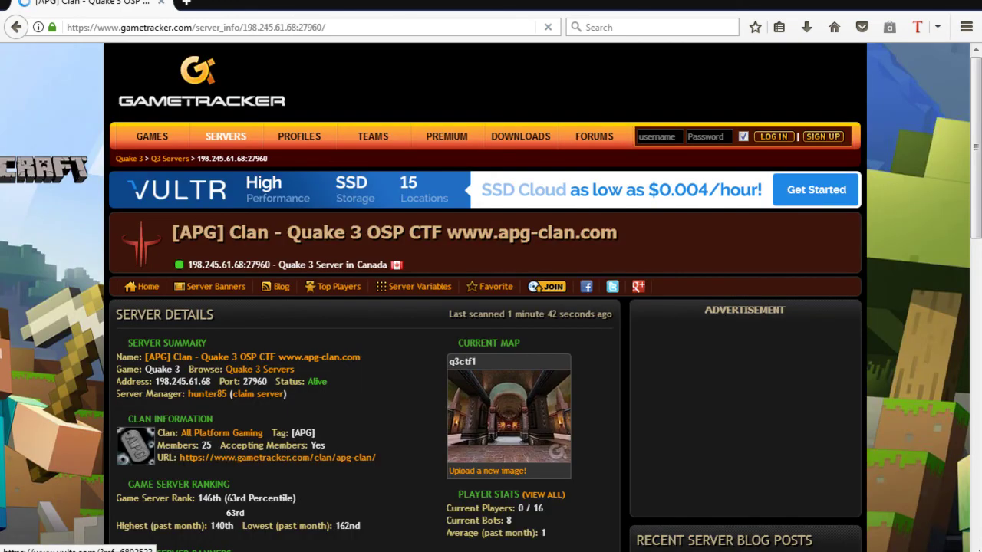
scroll(491, 307, "down", 1)
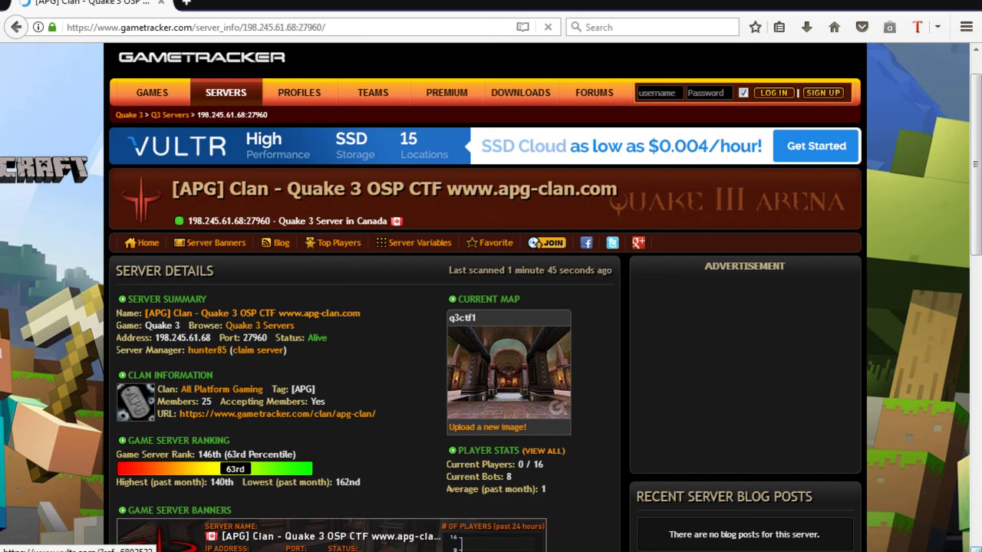
scroll(491, 307, "down", 1)
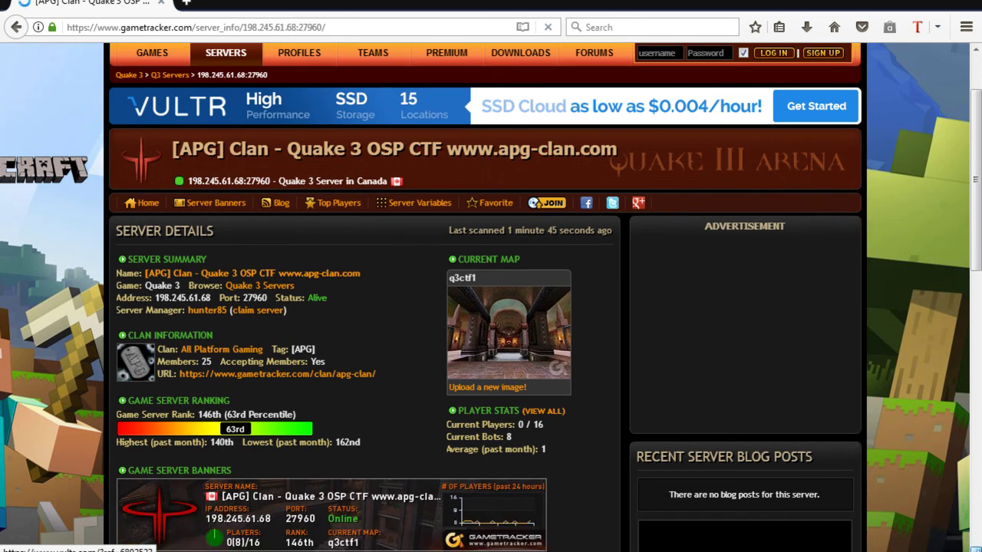
scroll(490, 307, "down", 1)
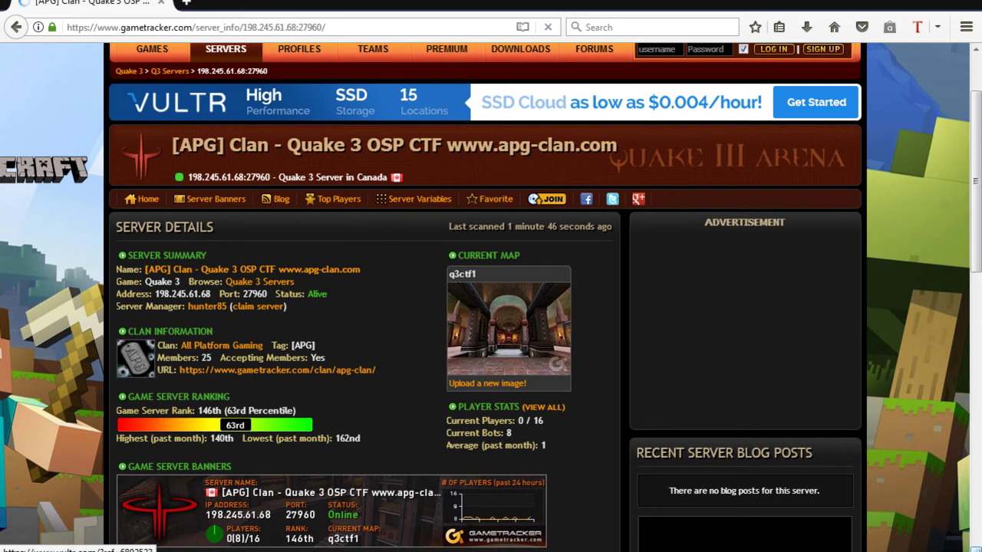
scroll(491, 306, "down", 1)
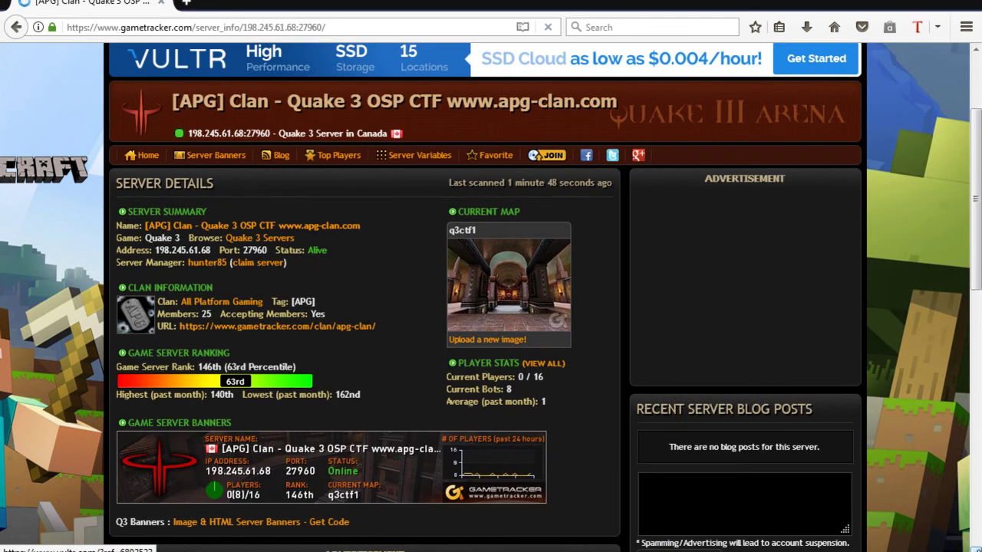
scroll(598, 504, "down", 1)
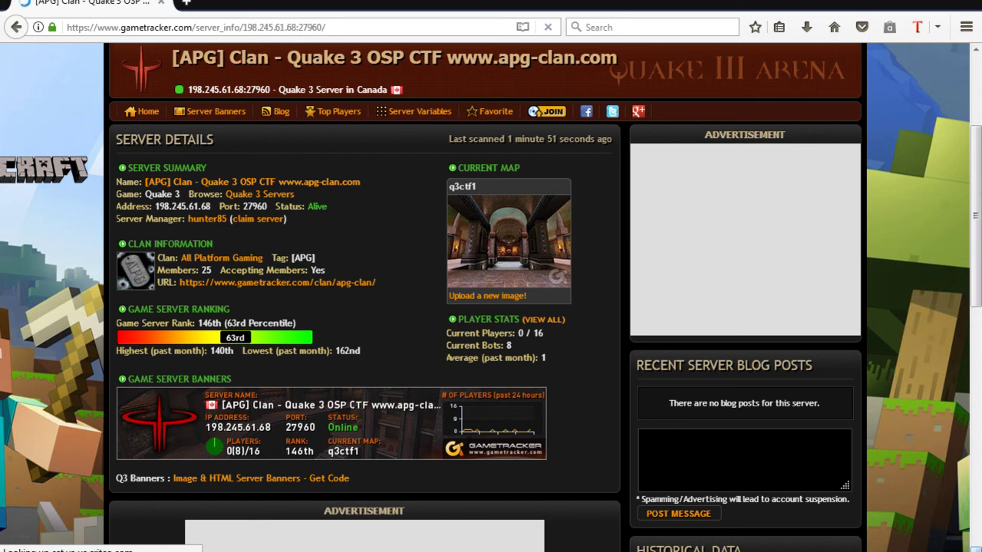
scroll(485, 292, "down", 1)
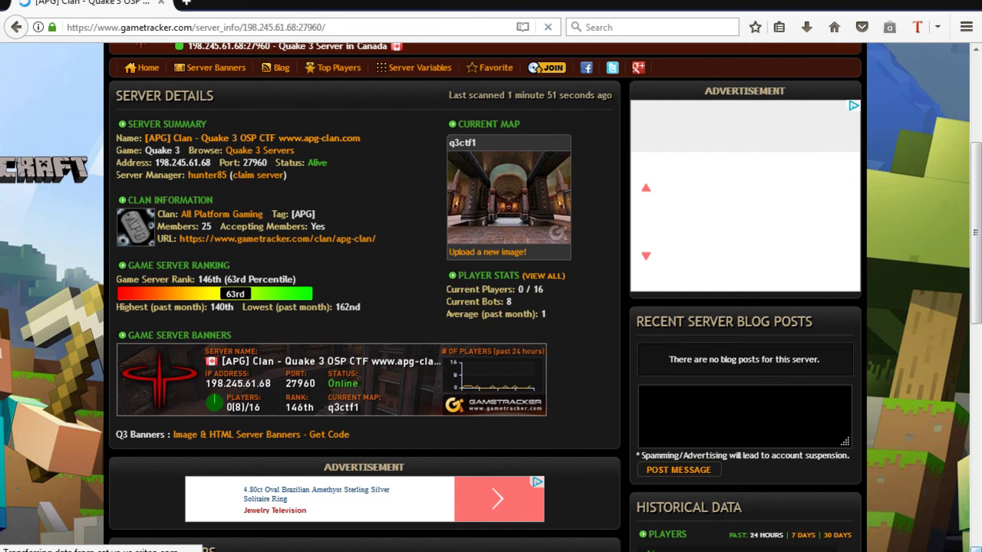
scroll(246, 460, "down", 2)
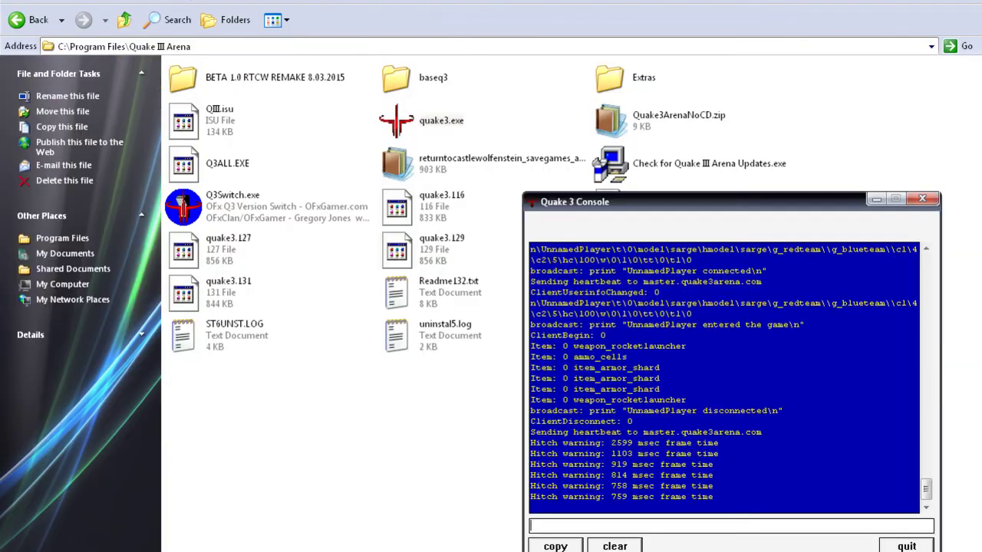
Quit the Quake 3 server console and launch the game as version 1.16n using Q3Switch.exe
left_click(908, 546)
left_click(221, 200)
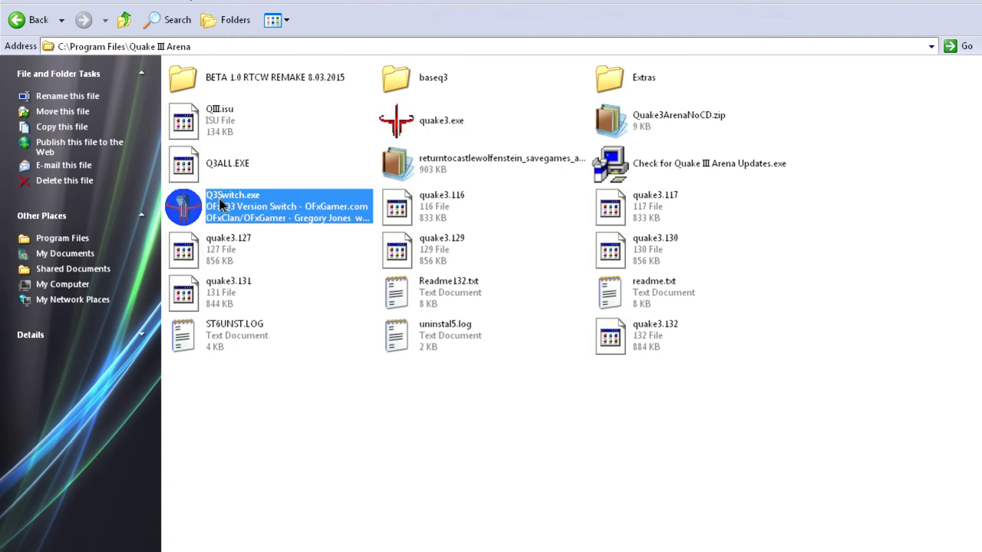
double_click(220, 201)
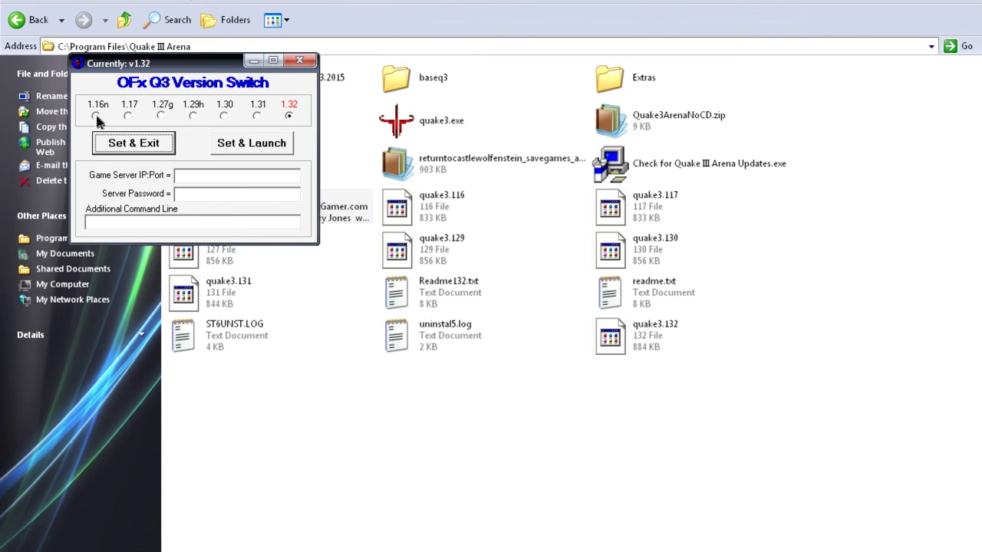
left_click(95, 115)
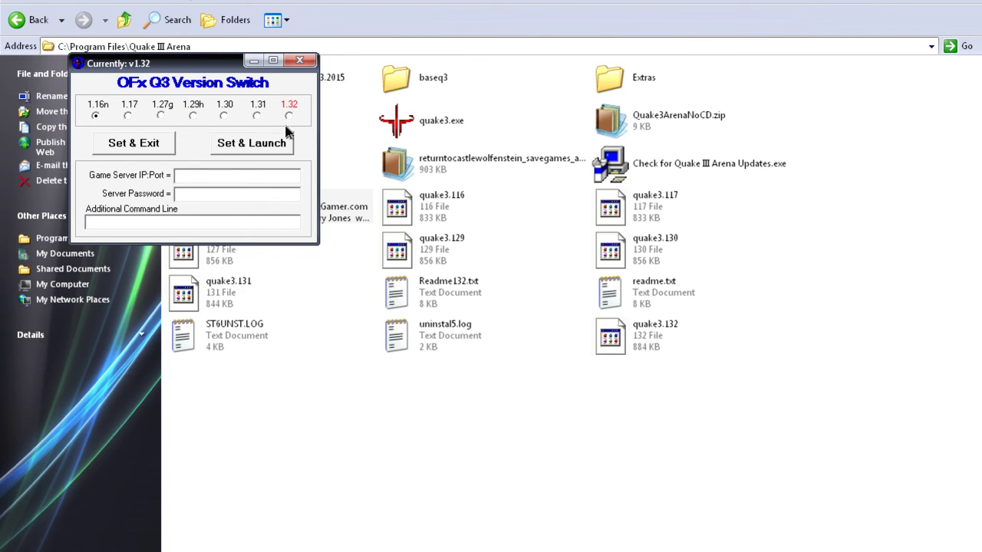
left_click(259, 148)
left_click(251, 149)
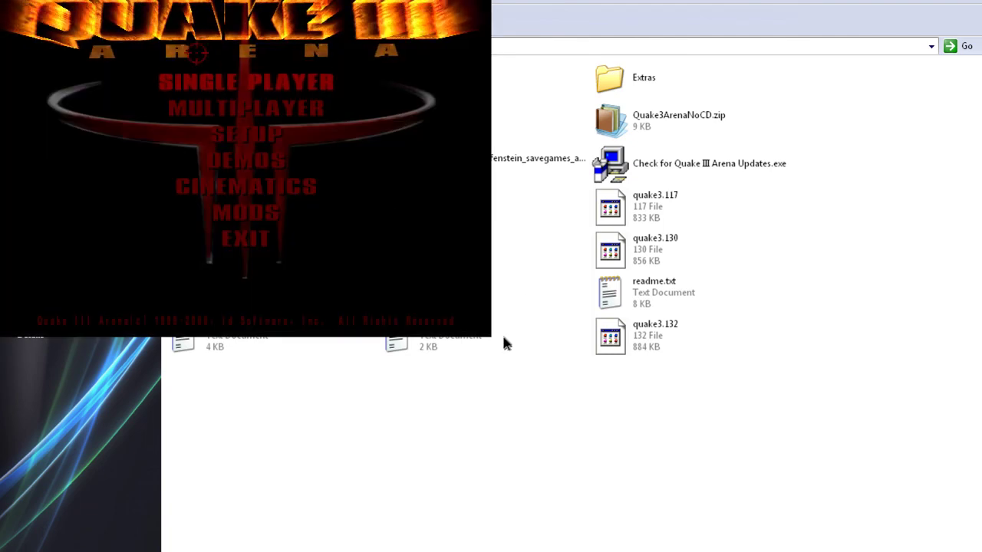
Set the multiplayer server source to Internet and join ALEX'S ARMORY FFA on map Q3DM9
left_click(246, 108)
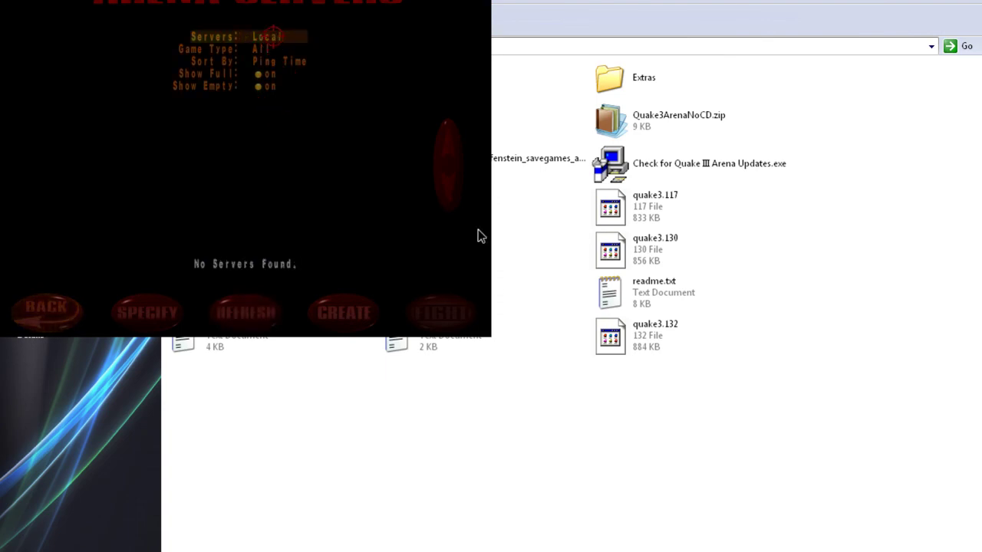
left_click(273, 35)
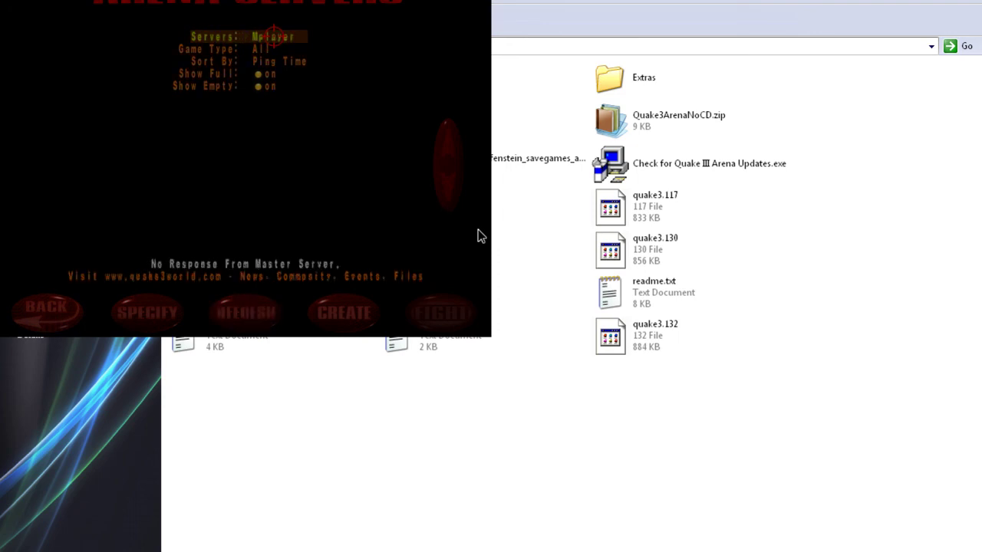
left_click(272, 35)
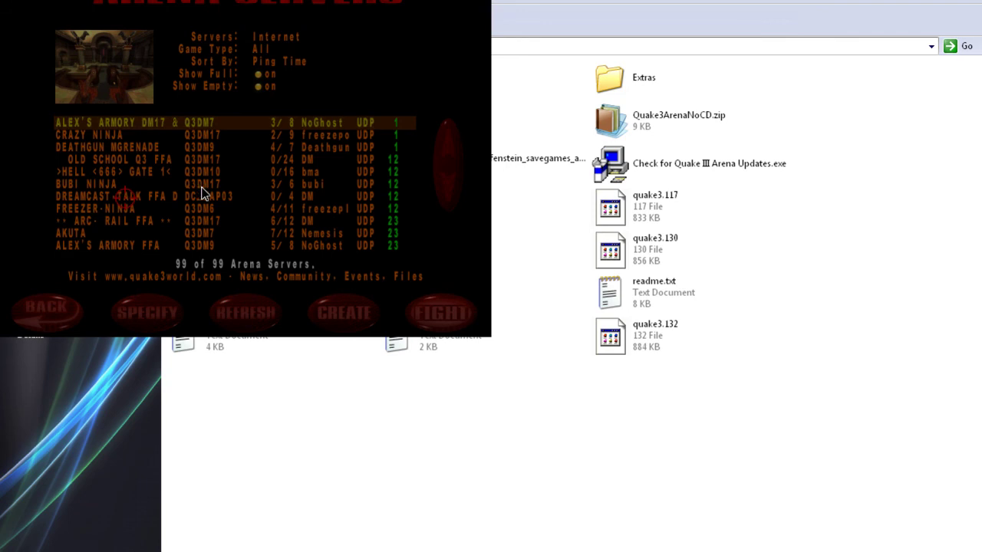
left_click(156, 247)
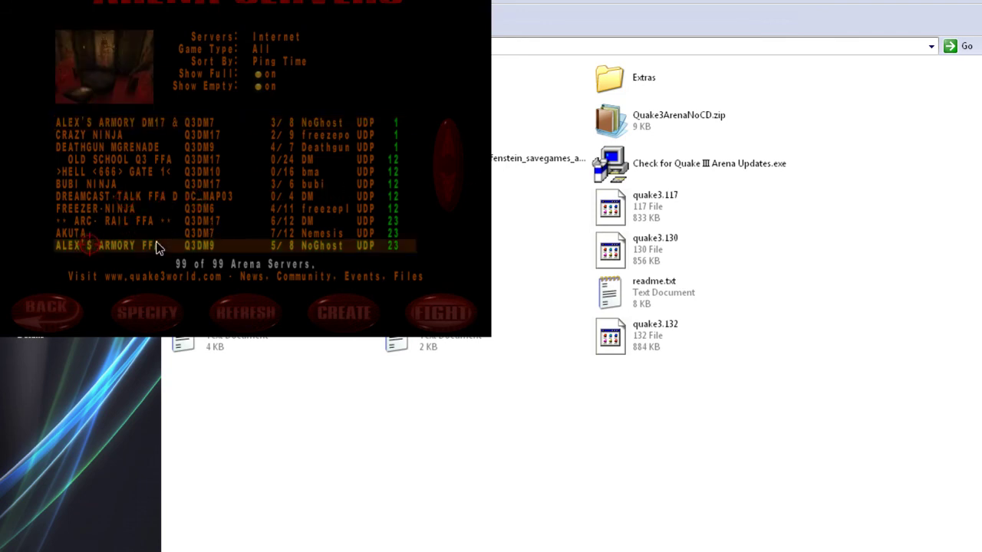
left_click(464, 301)
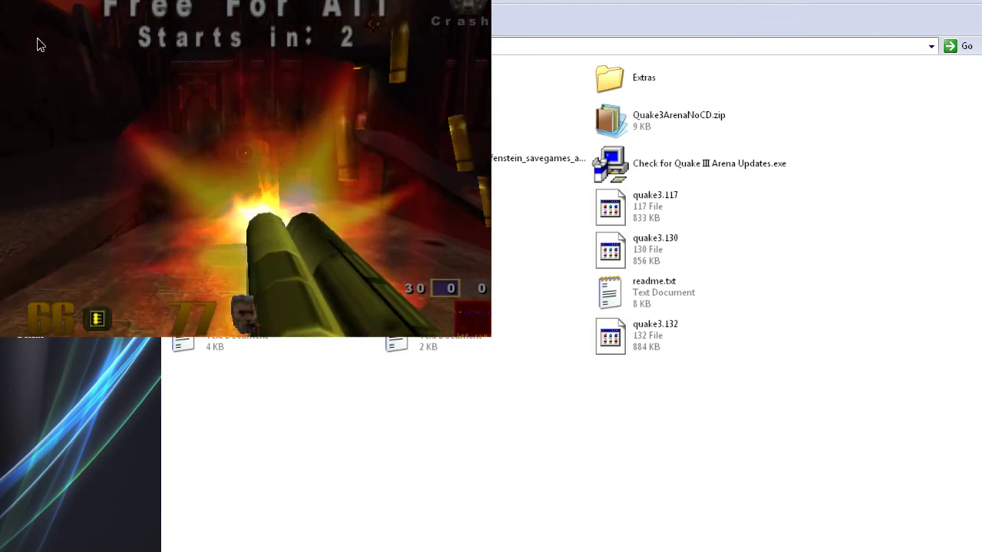
Leave the match on the Internet server and exit Quake III Arena, returning to the game's installation folder
key("Escape")
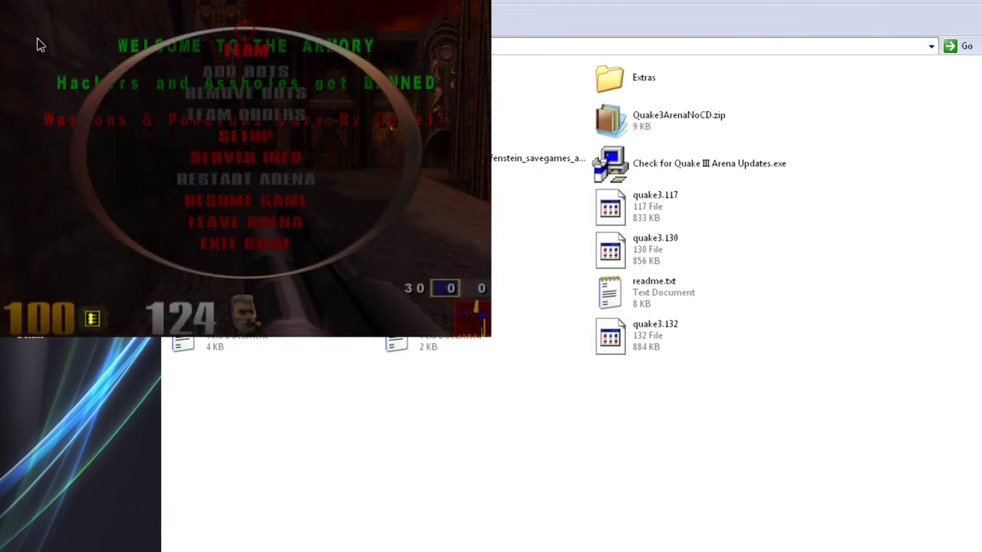
key("Up")
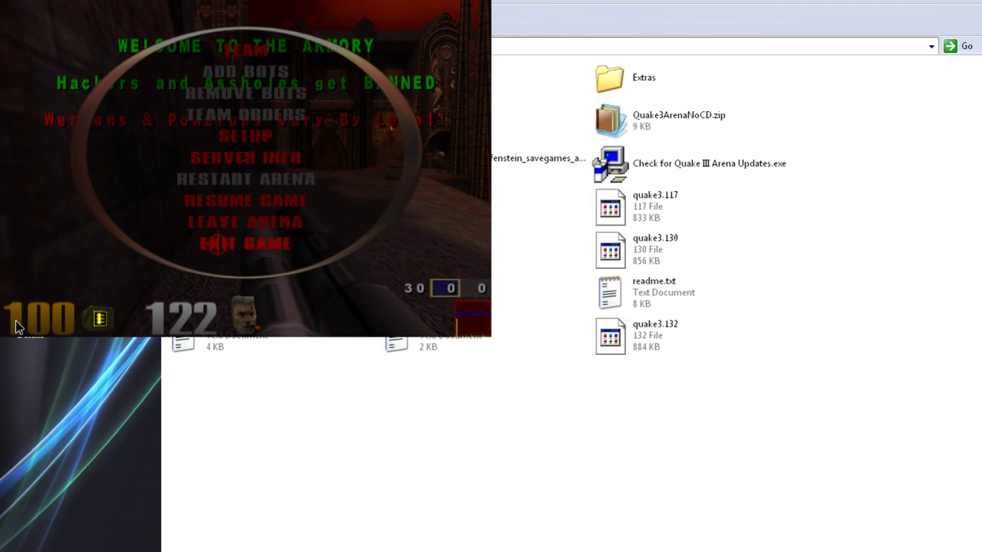
key("Return")
left_click(221, 187)
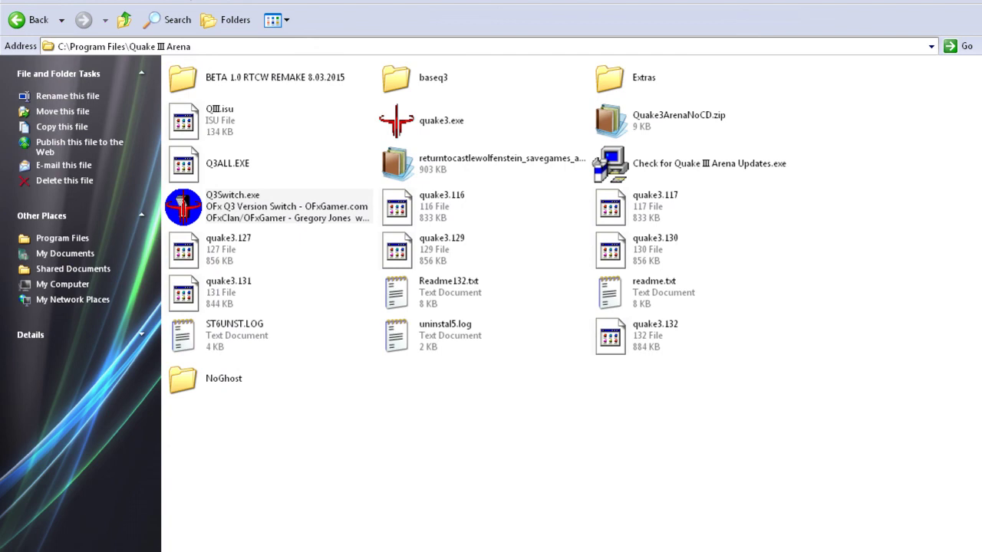
Open the Extras folder inside the Quake III Arena program folder
left_click(230, 205)
left_click(619, 83)
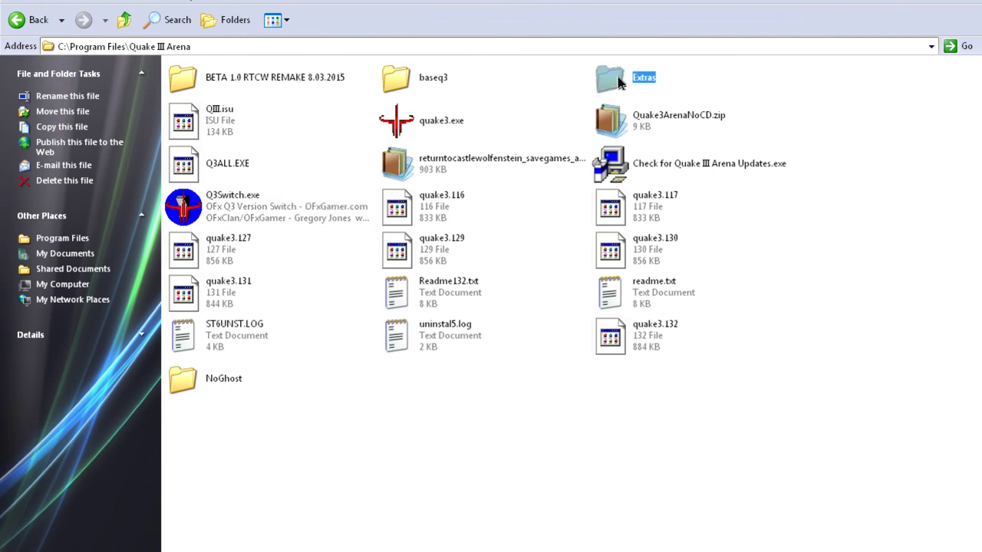
double_click(620, 83)
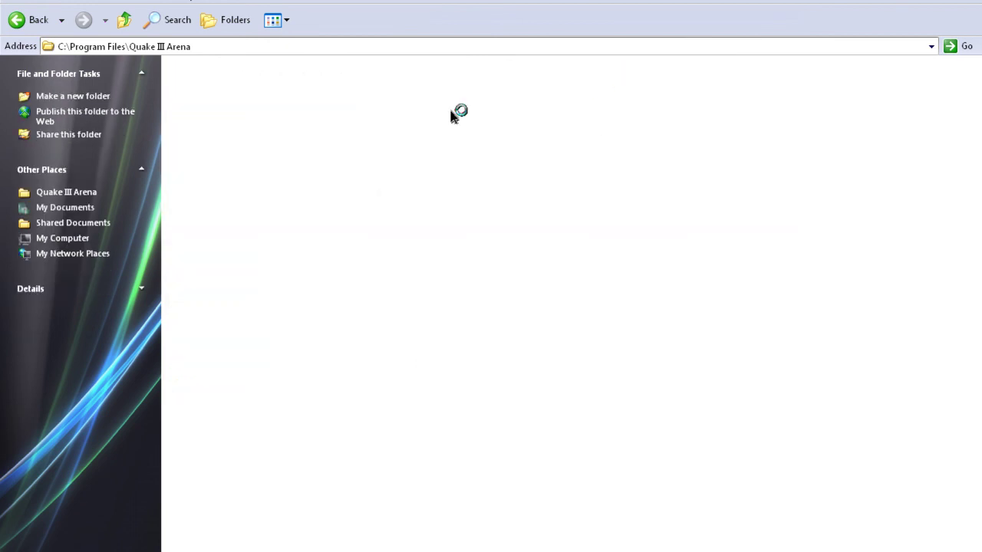